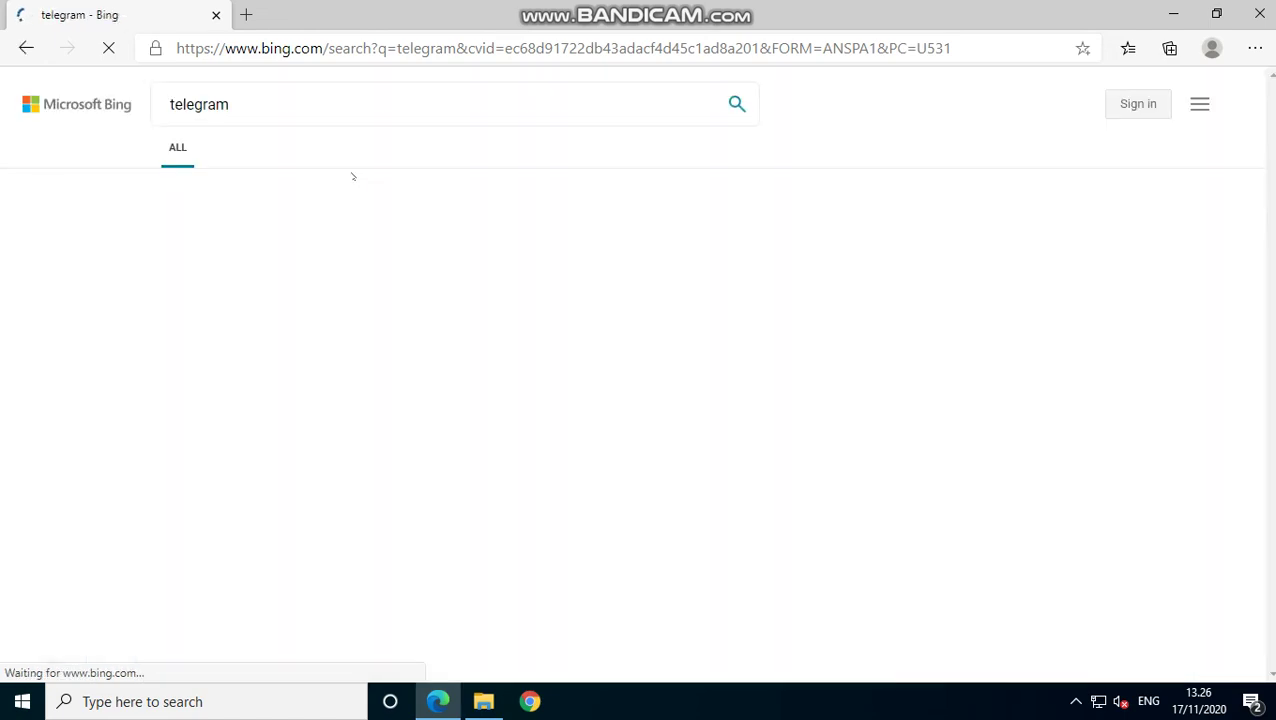
Start downloading the portable Windows version from the Telegram Desktop site, and close the browser without waiting for the download.
left_click(277, 305)
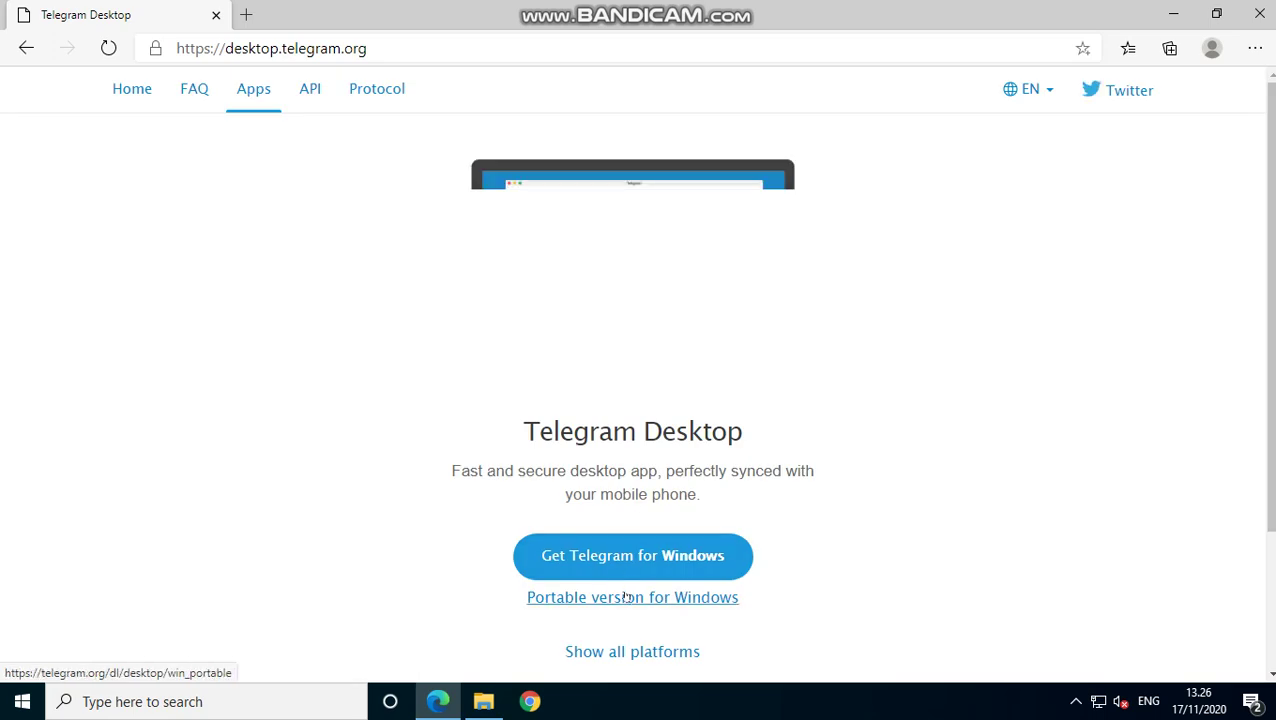
scroll(981, 418, "down", 2)
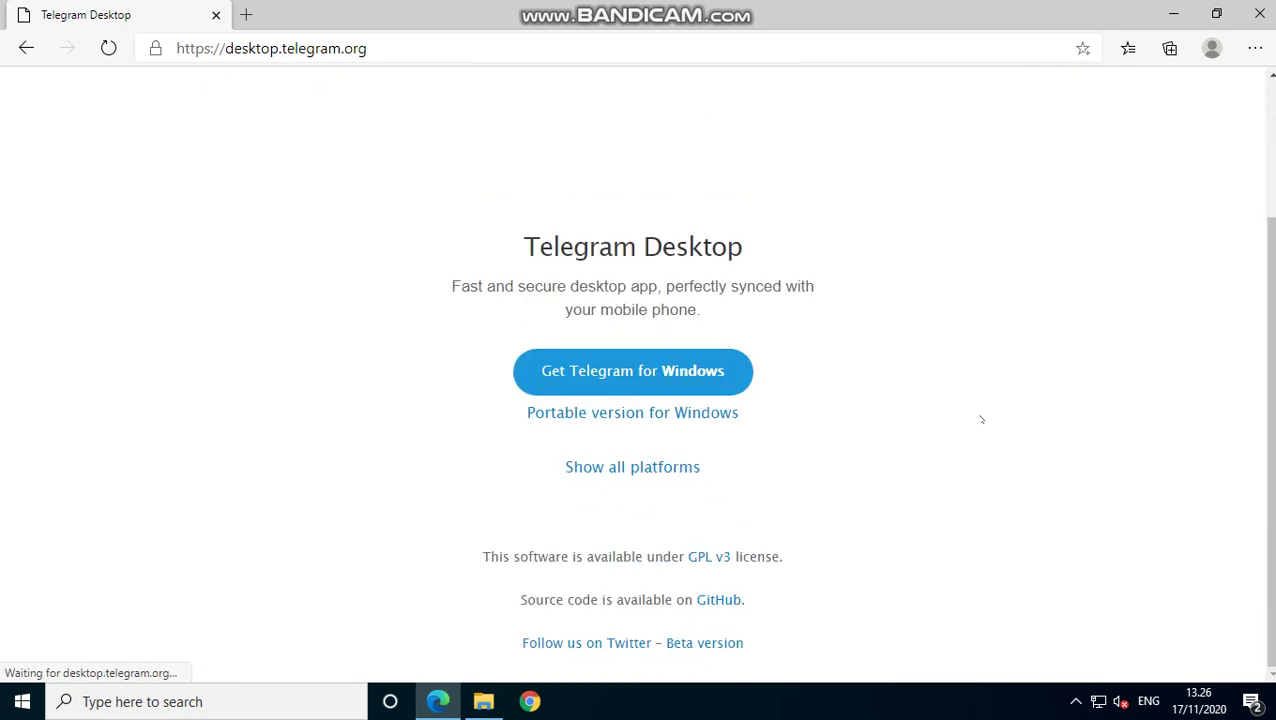
left_click(643, 437)
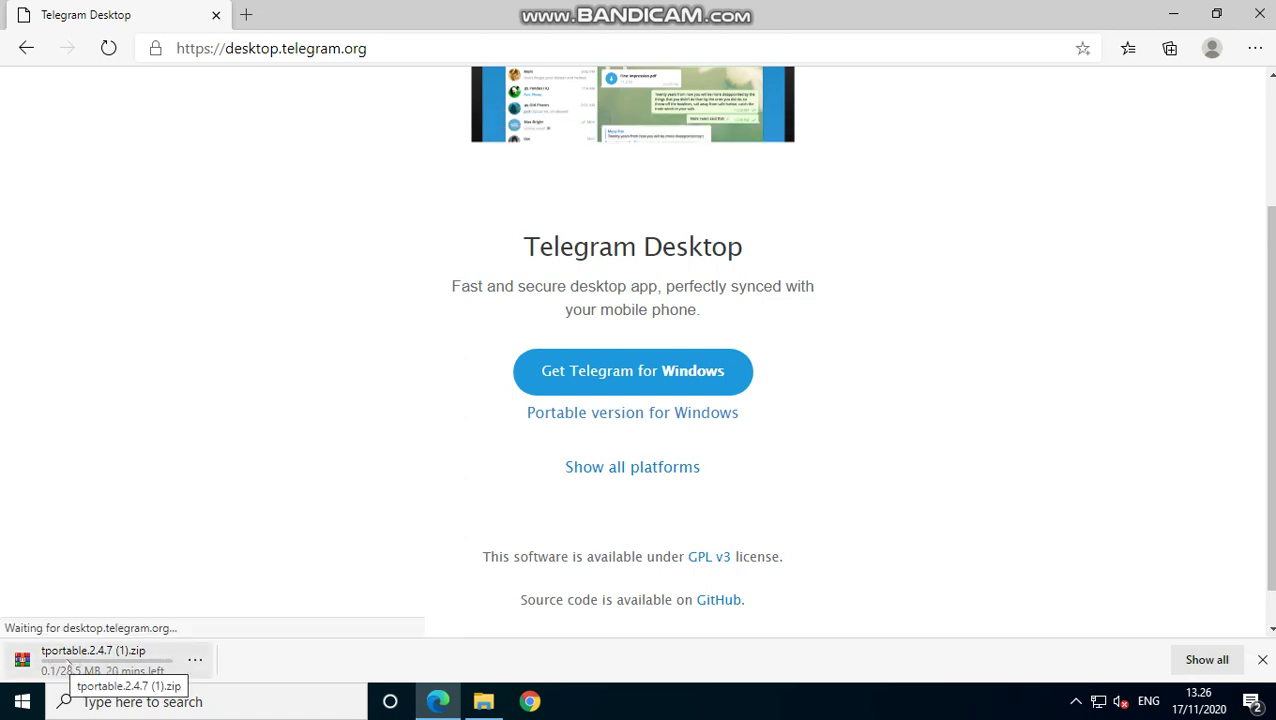
left_click(1262, 12)
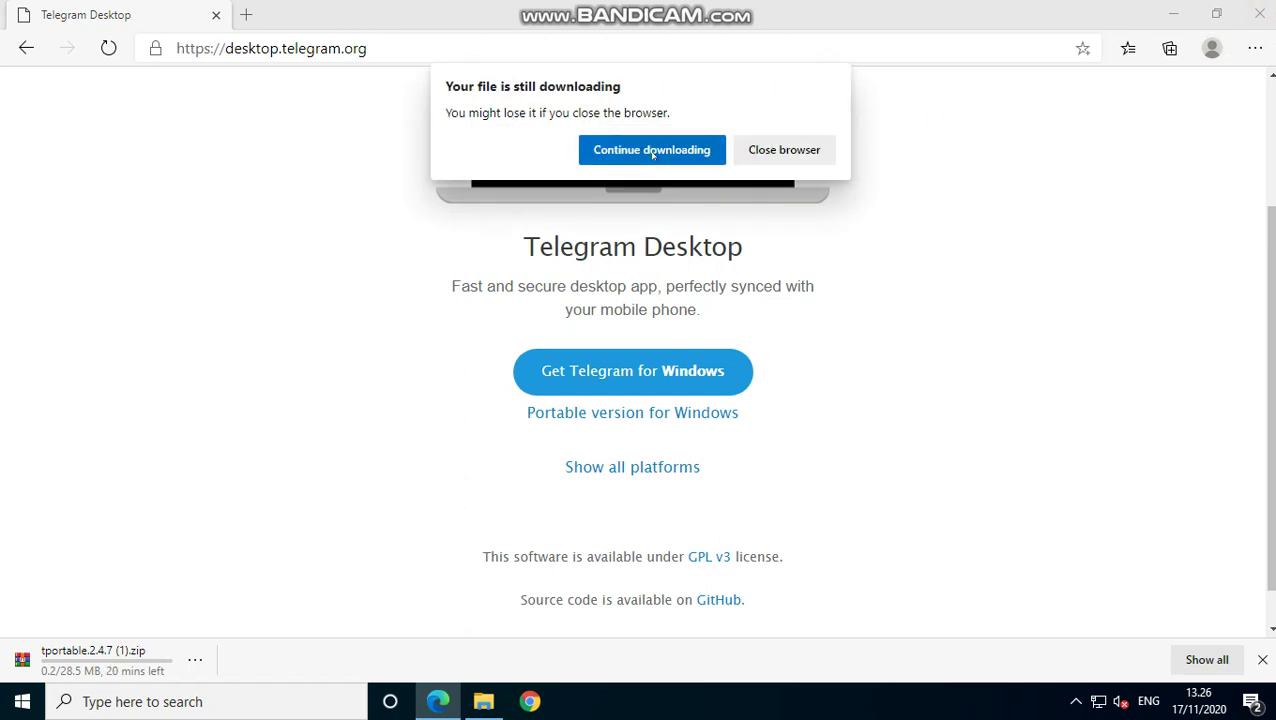
left_click(772, 150)
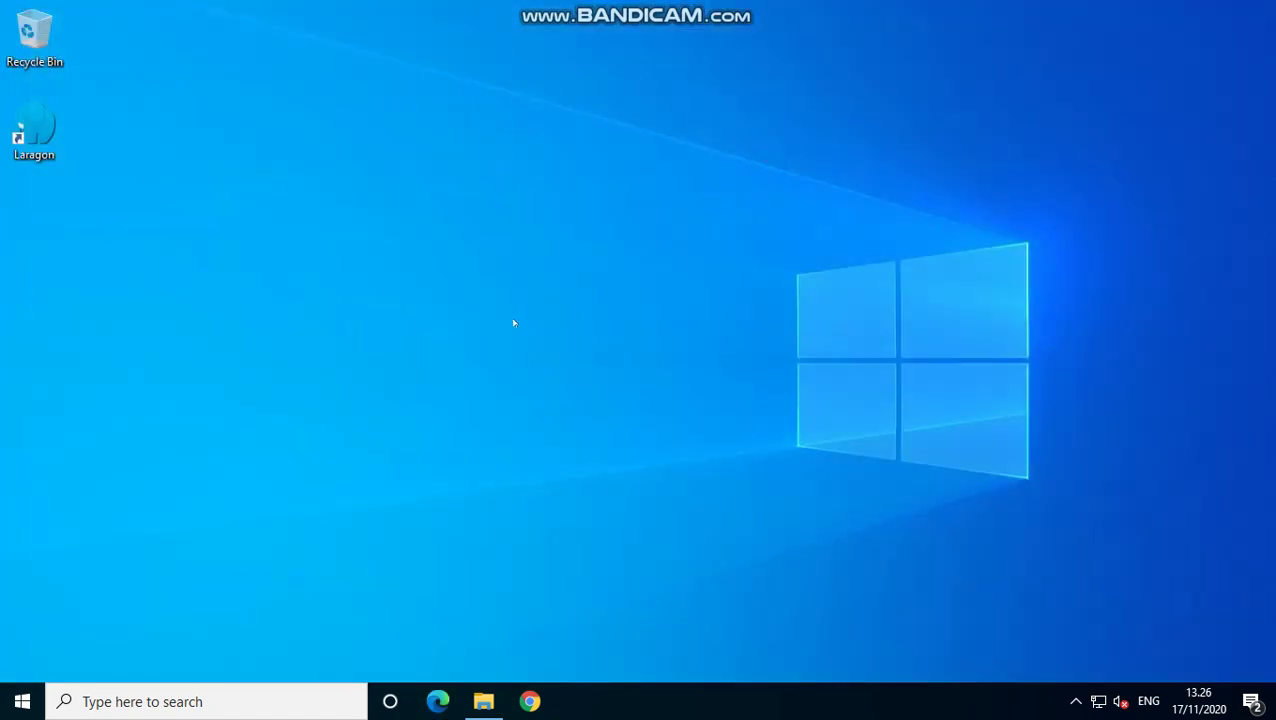
Copy the tportable.2.4.7 archive from the Downloads folder and close the folder window.
right_click(398, 256)
left_click(433, 311)
left_click(483, 701)
left_click(376, 251)
scroll(570, 480, "down", 4)
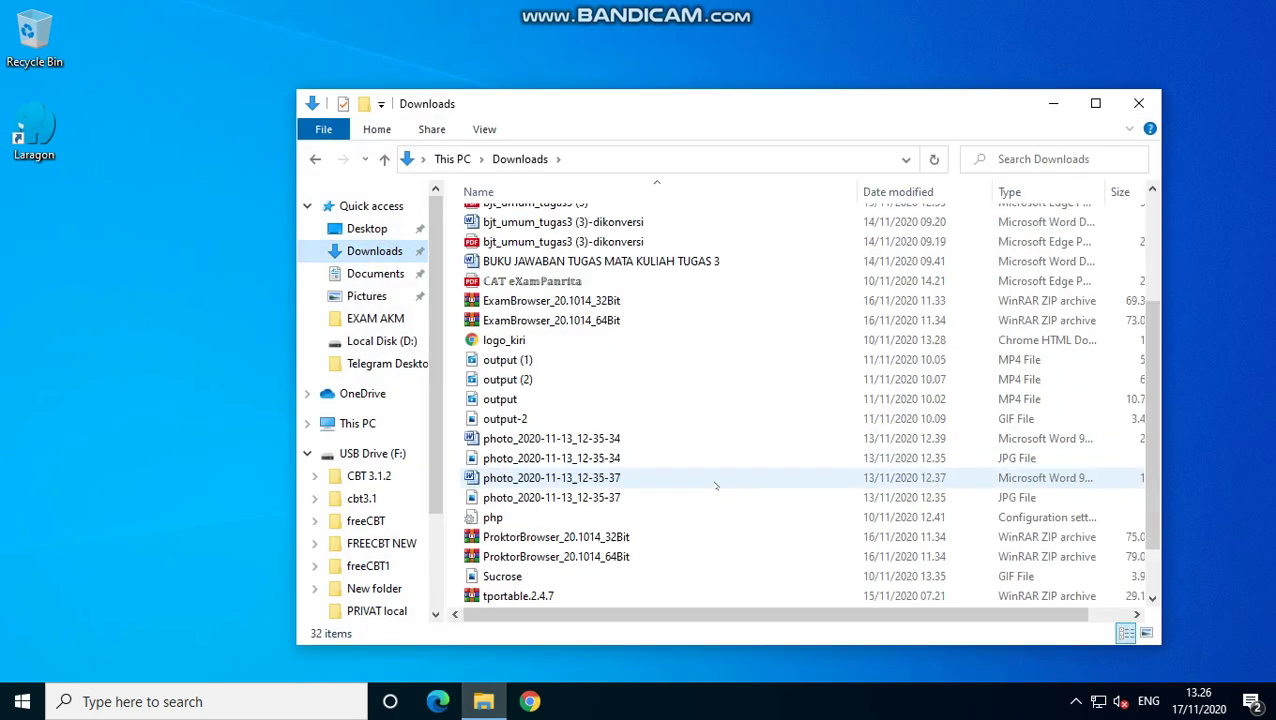
left_click(558, 535)
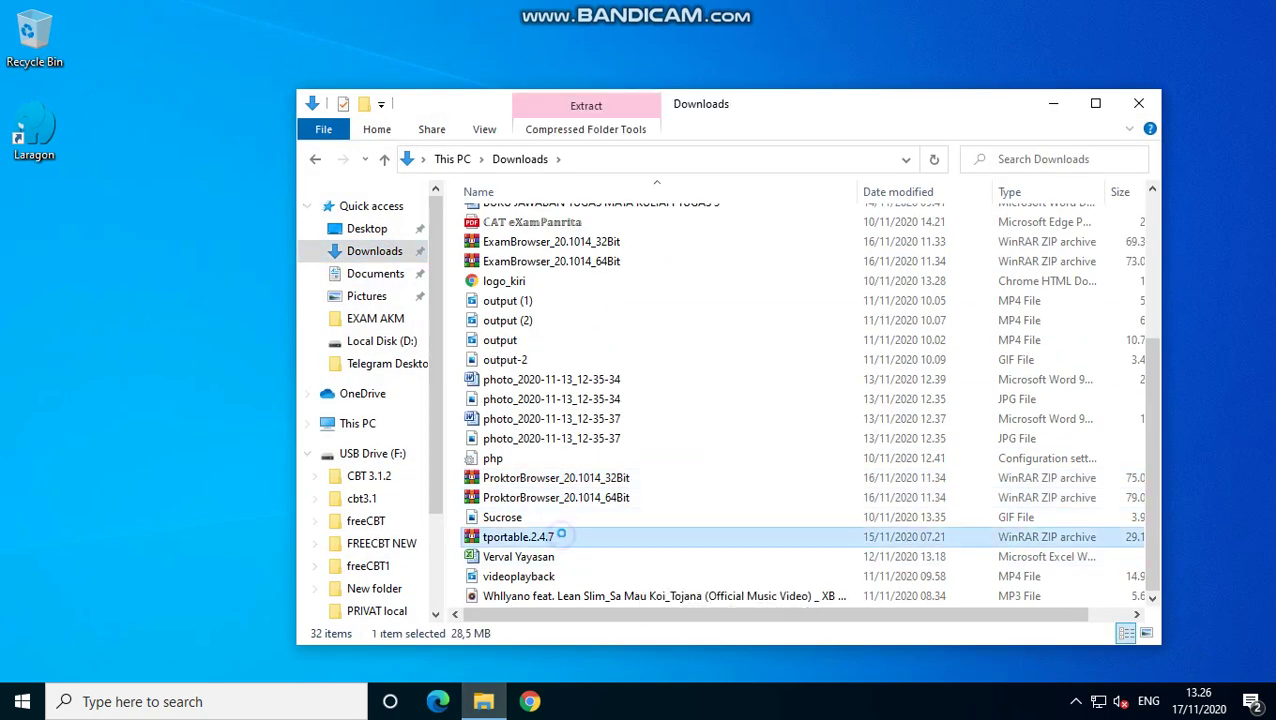
right_click(558, 536)
left_click(607, 423)
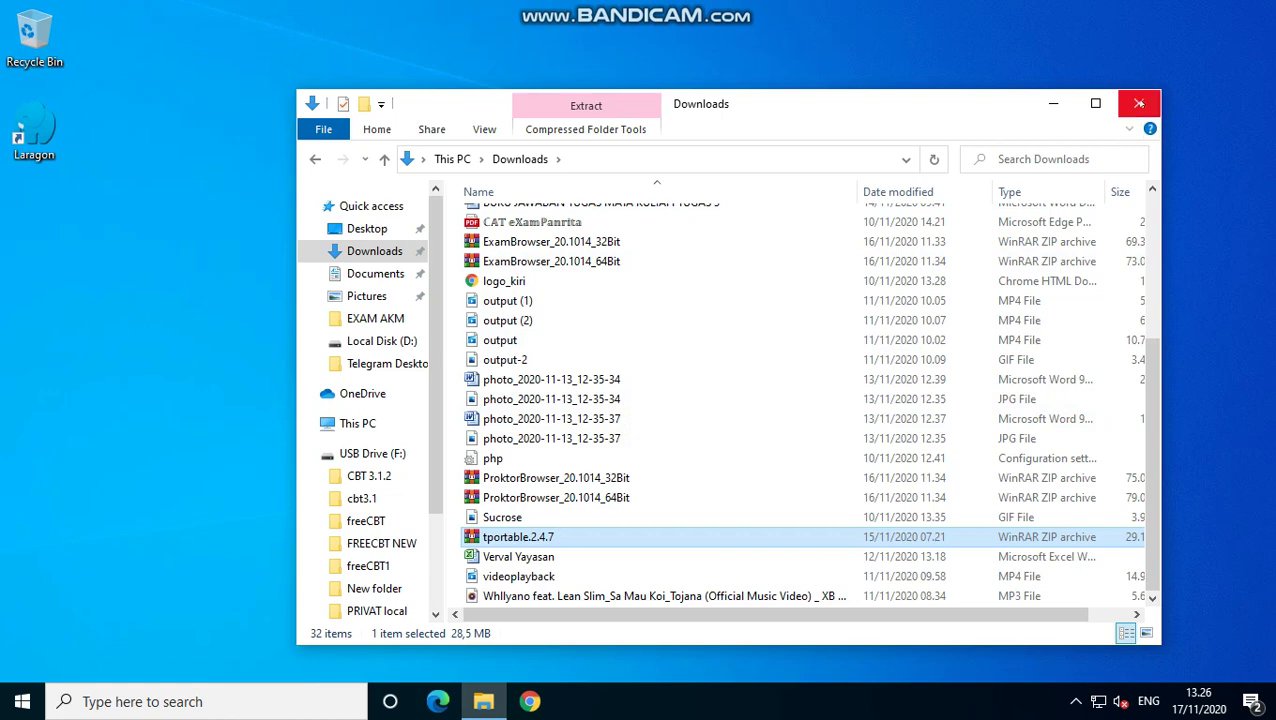
key("alt+F4")
Create a new folder named tele on the desktop.
right_click(107, 180)
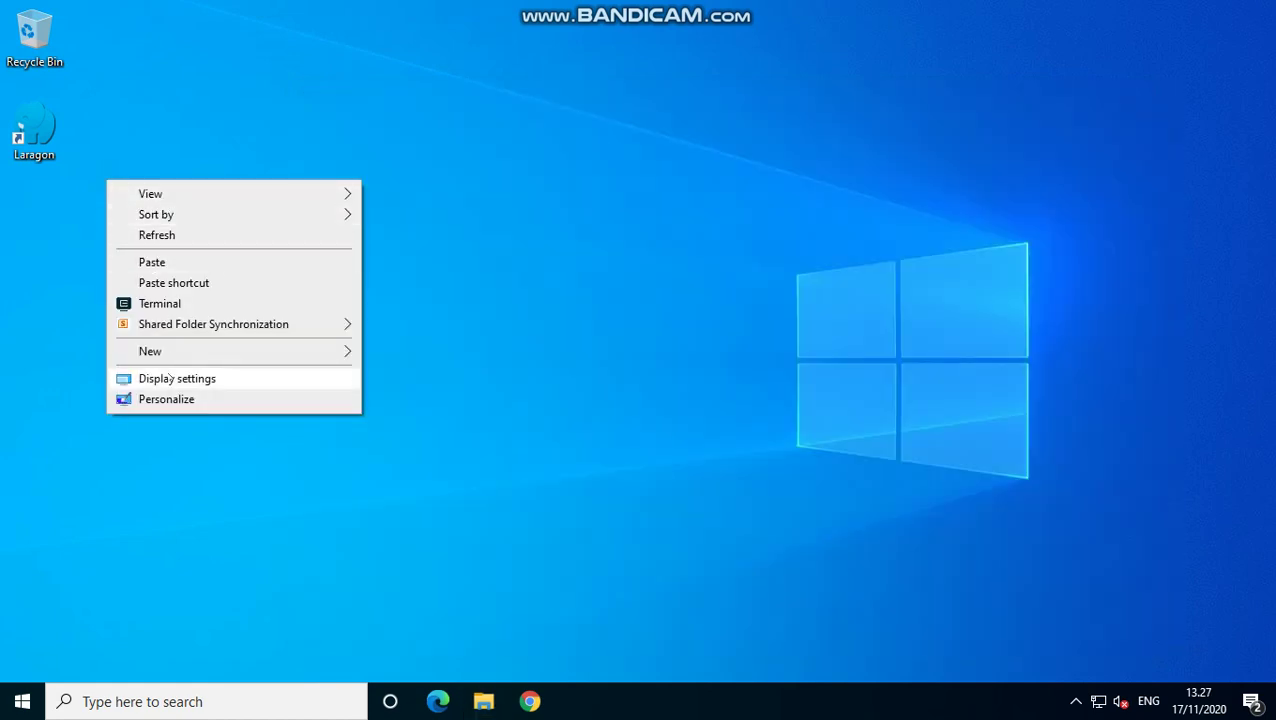
mouse_move(175, 357)
left_click(406, 352)
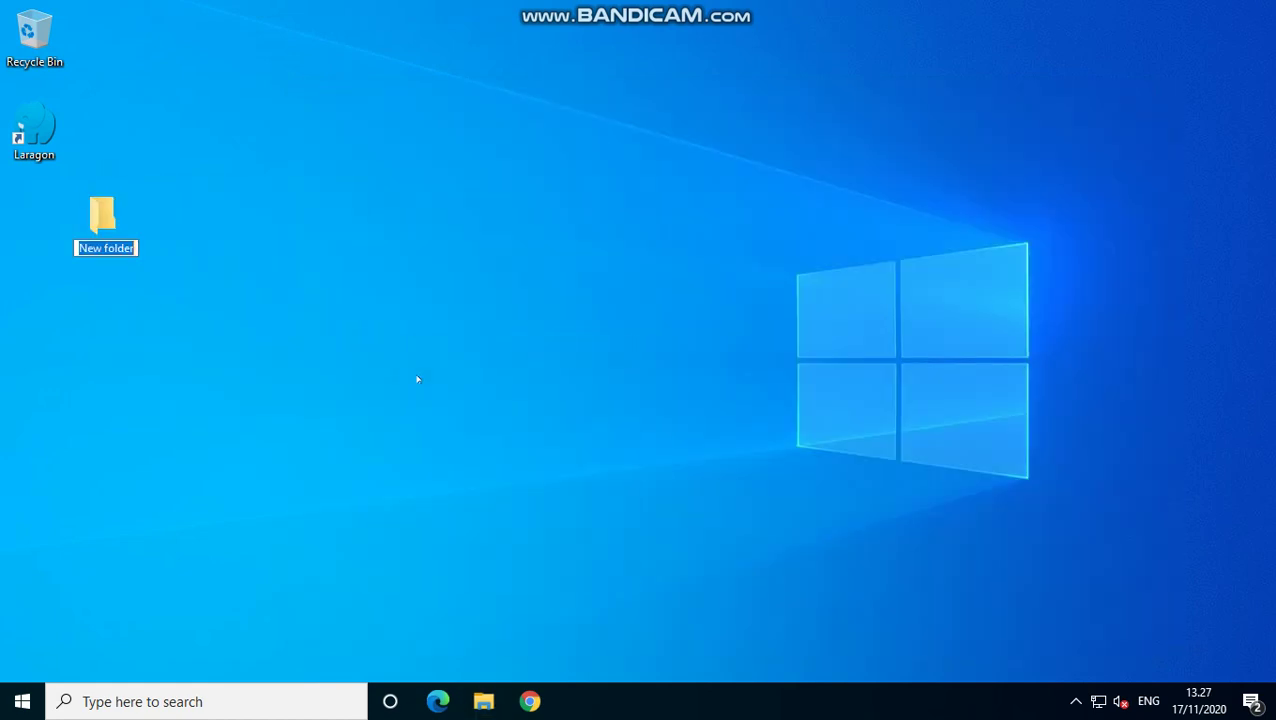
type("tele")
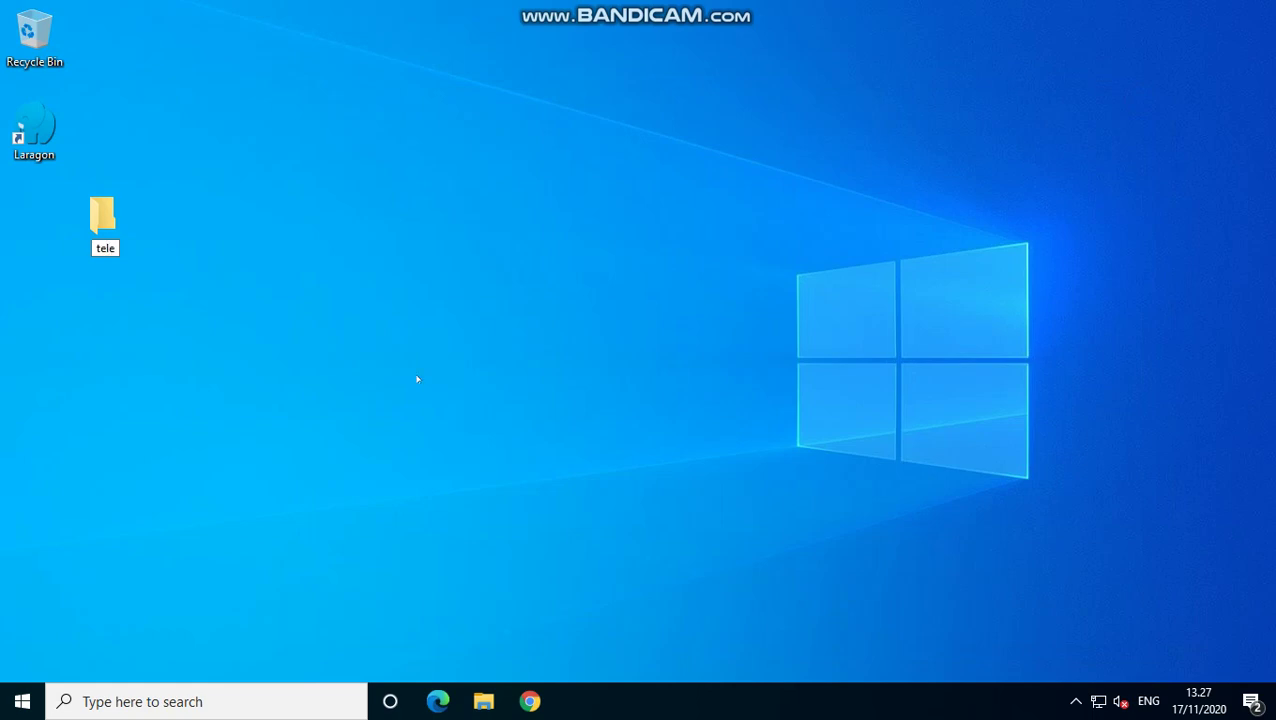
left_click(417, 379)
Paste the copied tportable.2.4.7 archive into the tele folder and extract it there.
double_click(102, 215)
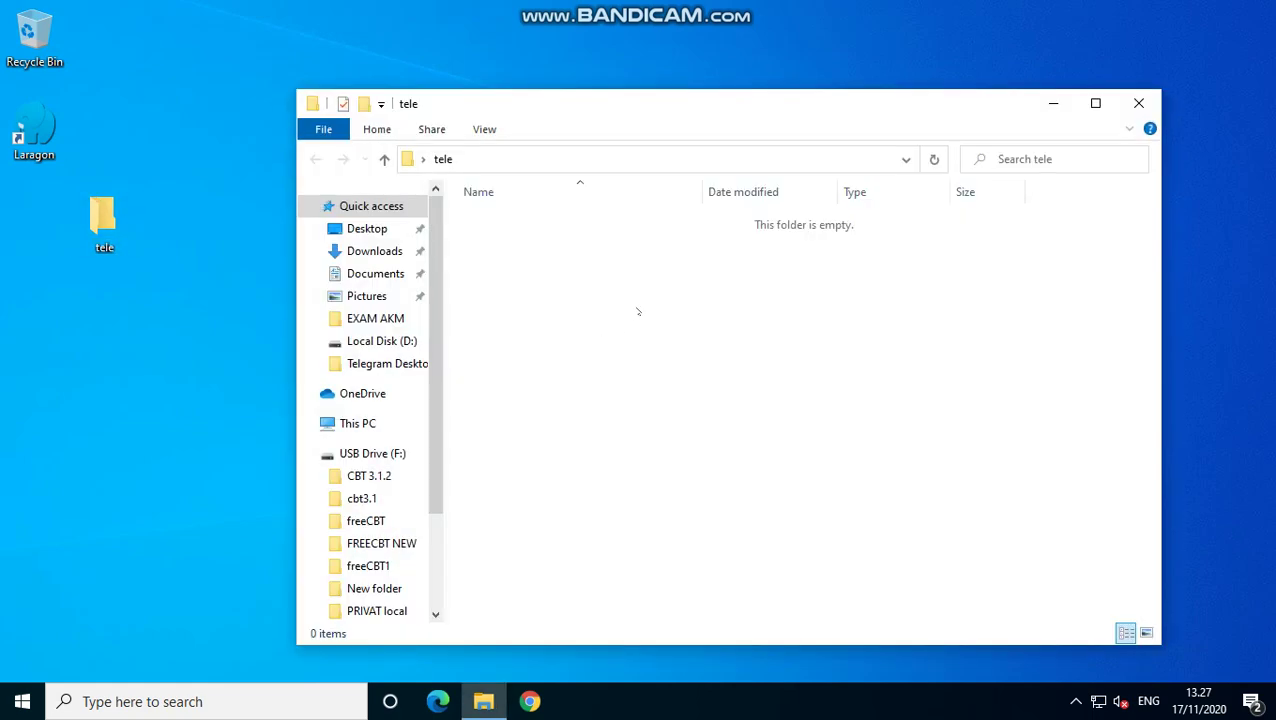
key("ctrl+v")
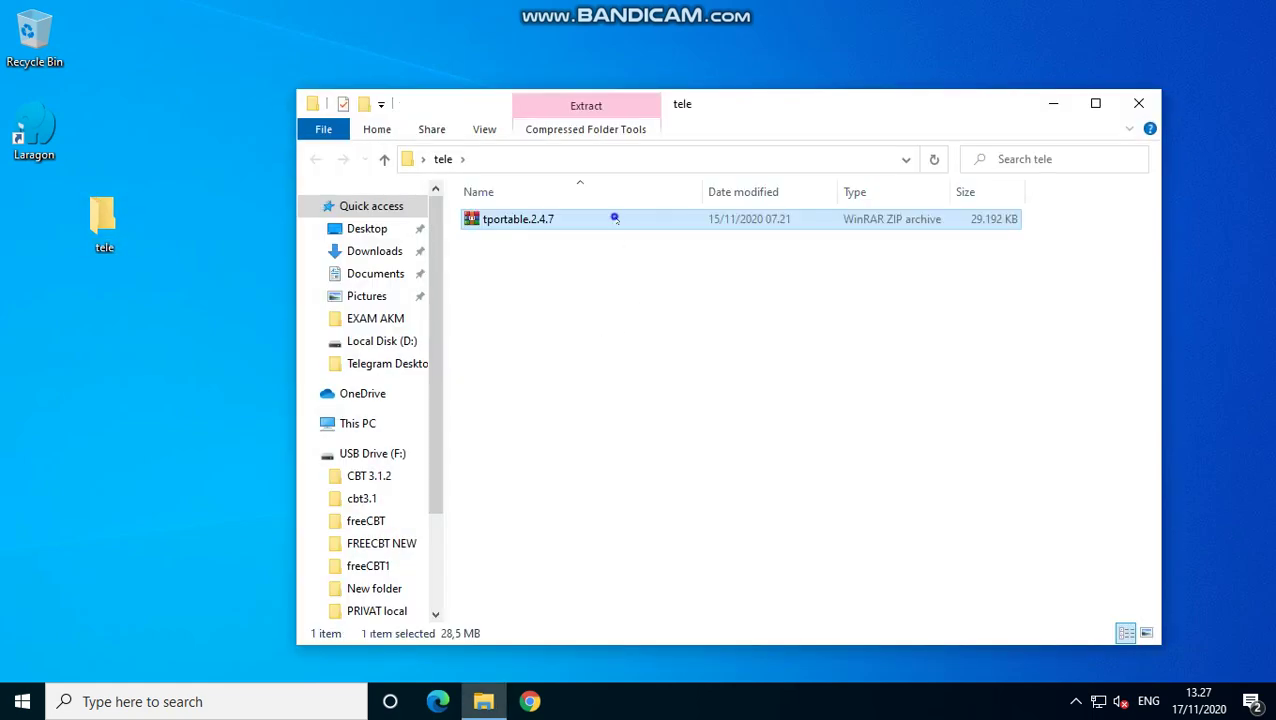
right_click(614, 218)
left_click(684, 324)
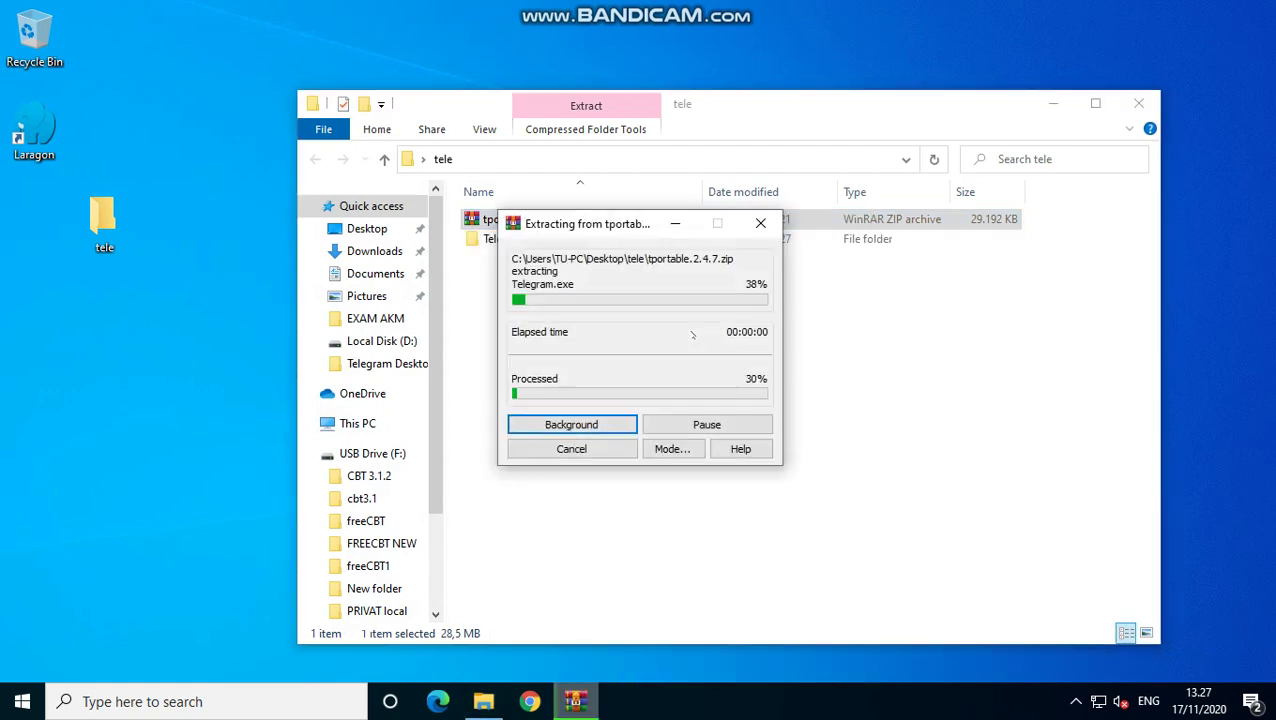
Run the Telegram application from the extracted Telegram folder and close its welcome window.
double_click(541, 216)
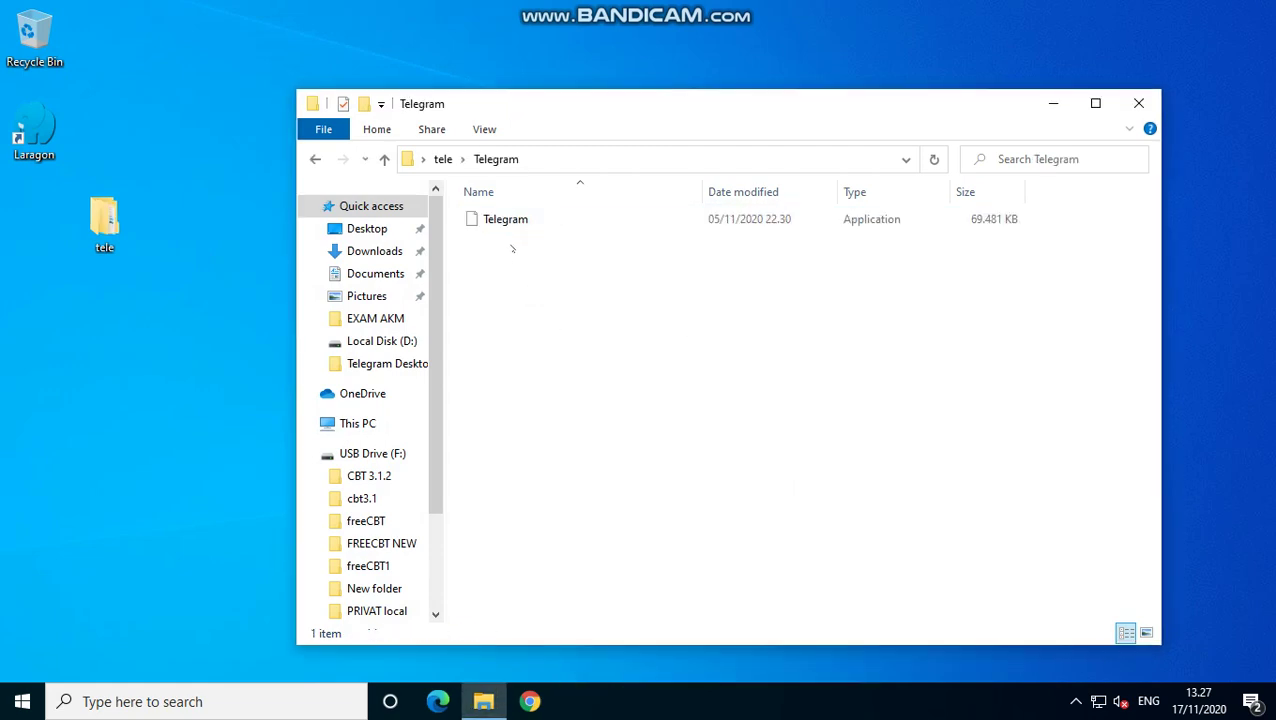
double_click(507, 219)
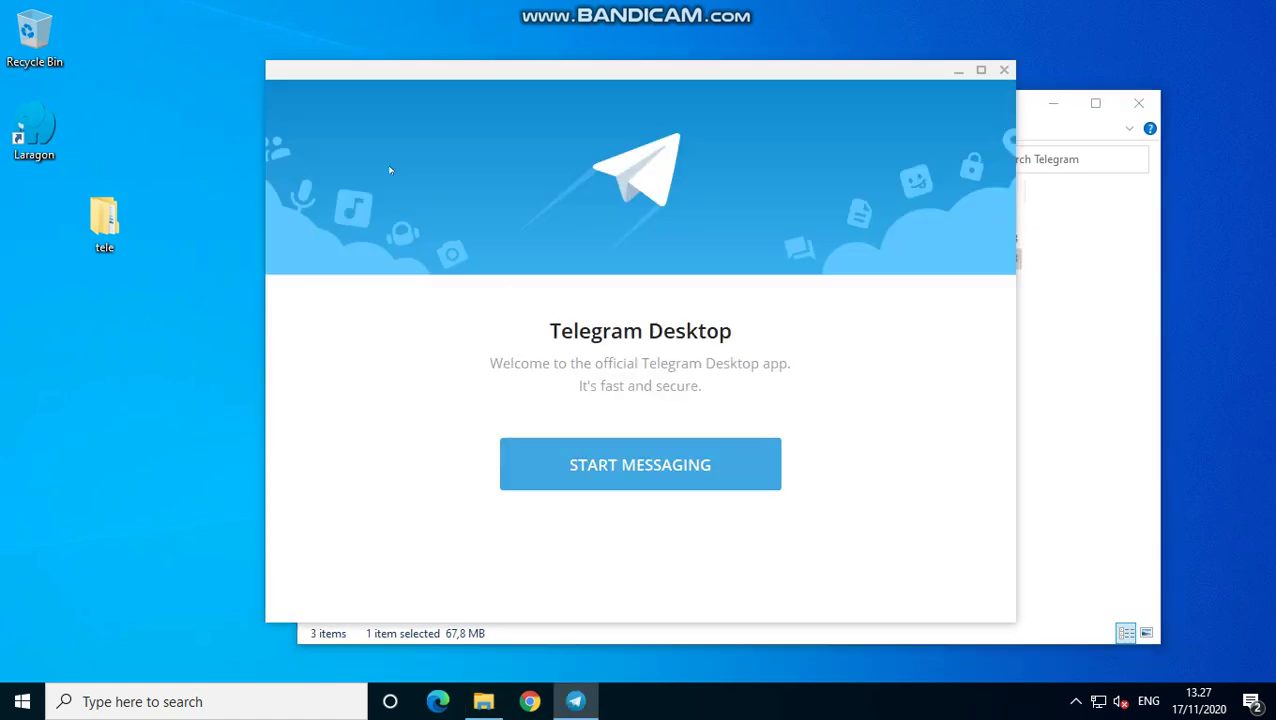
left_click(1004, 69)
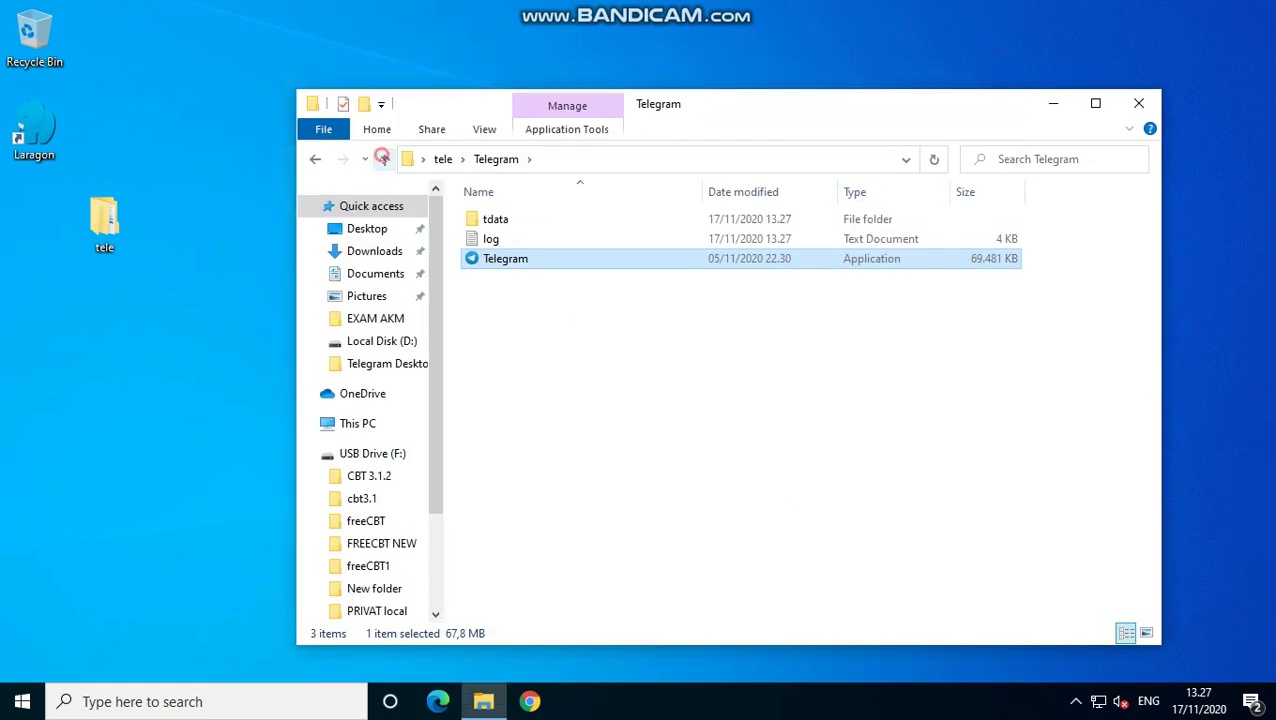
Make four copies of the Telegram folder inside the tele folder.
left_click(384, 159)
right_click(515, 216)
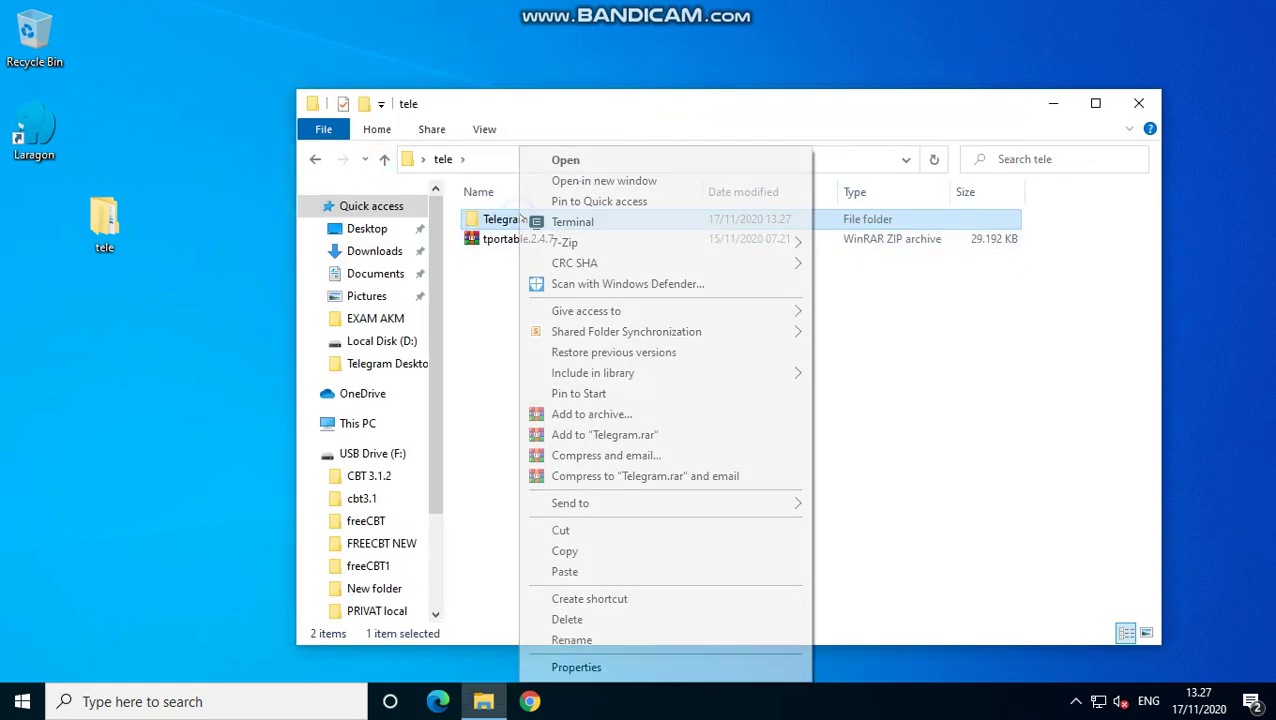
left_click(574, 551)
left_click(584, 351)
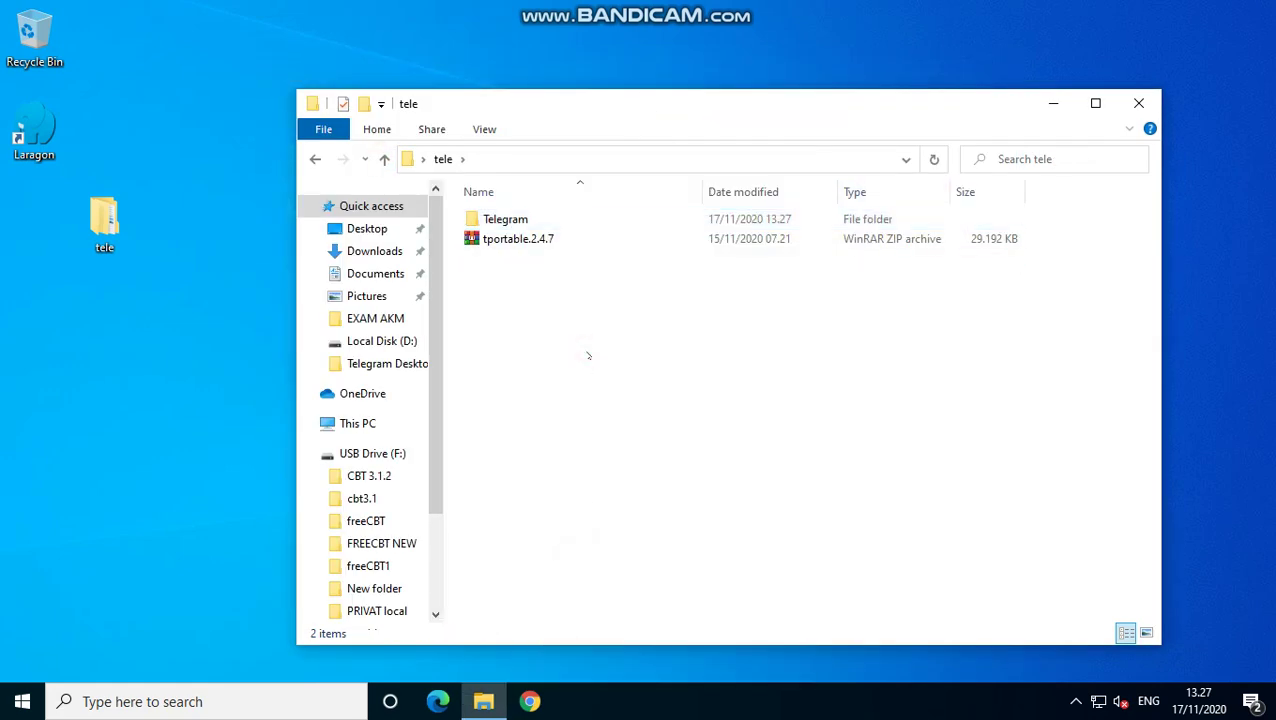
key("ctrl+v")
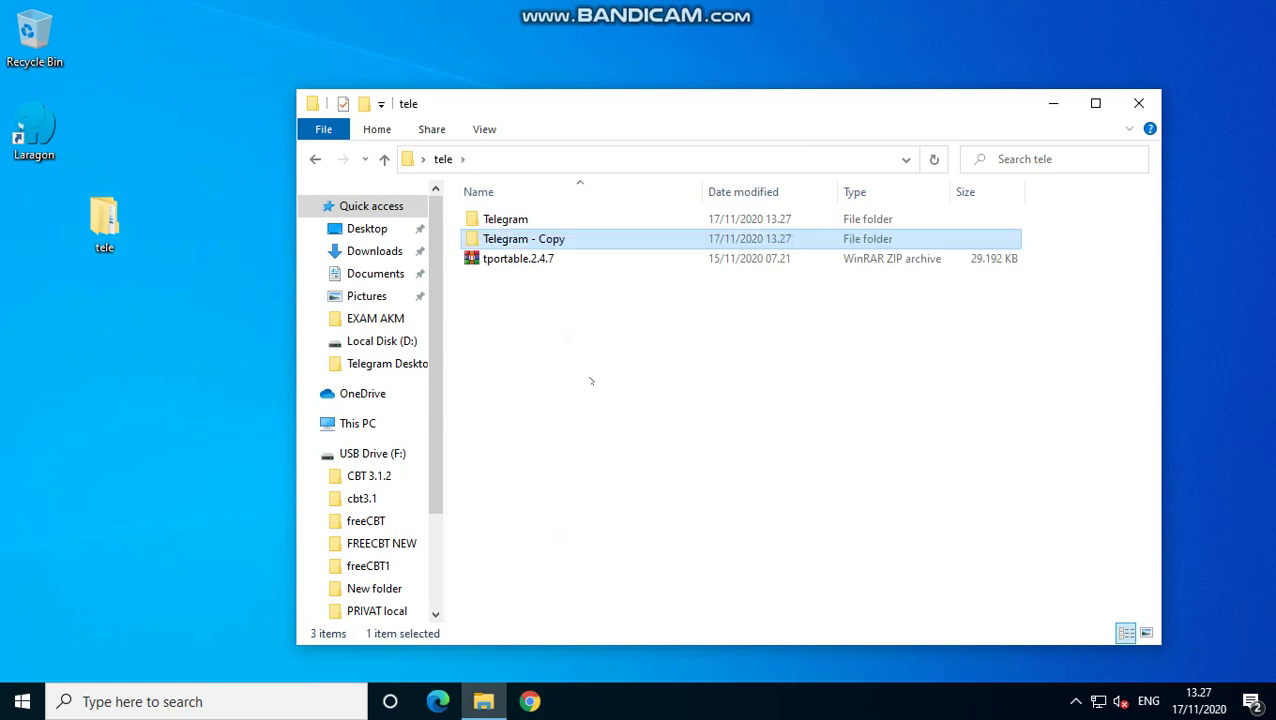
key("ctrl+v")
key("ctrl+v")
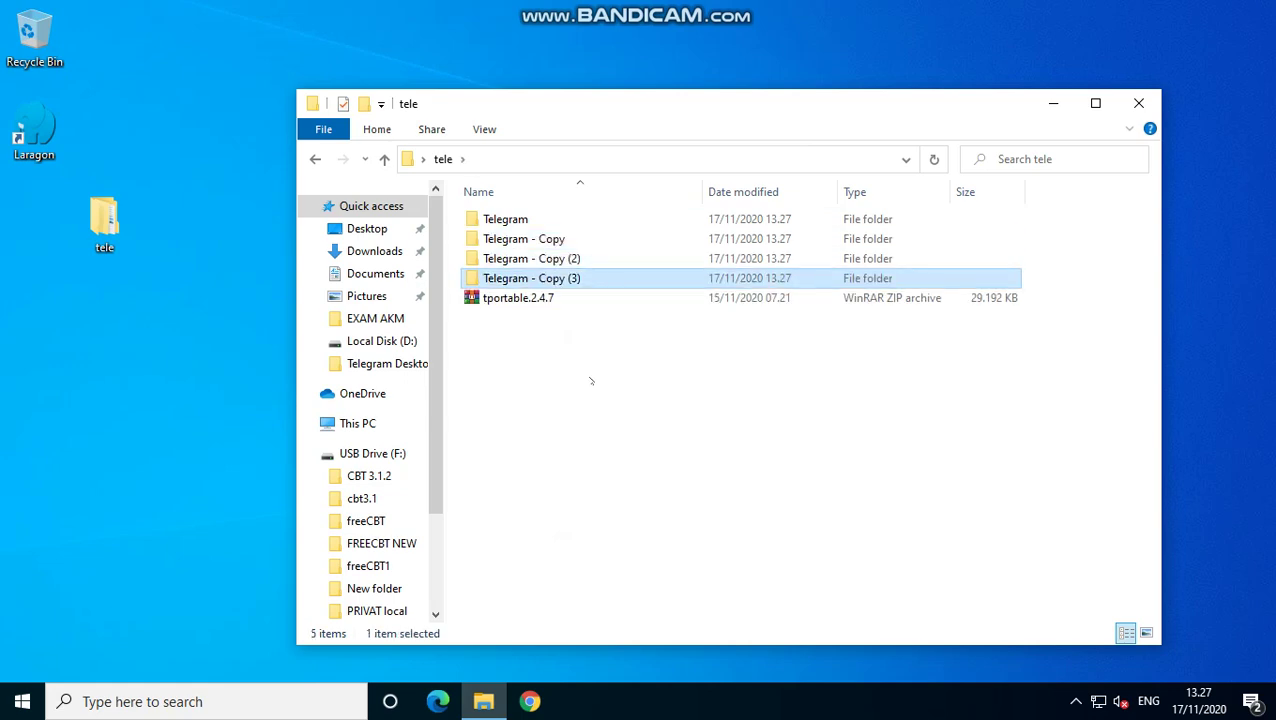
key("ctrl+v")
Rename the original Telegram folder as Telegram1.
right_click(536, 220)
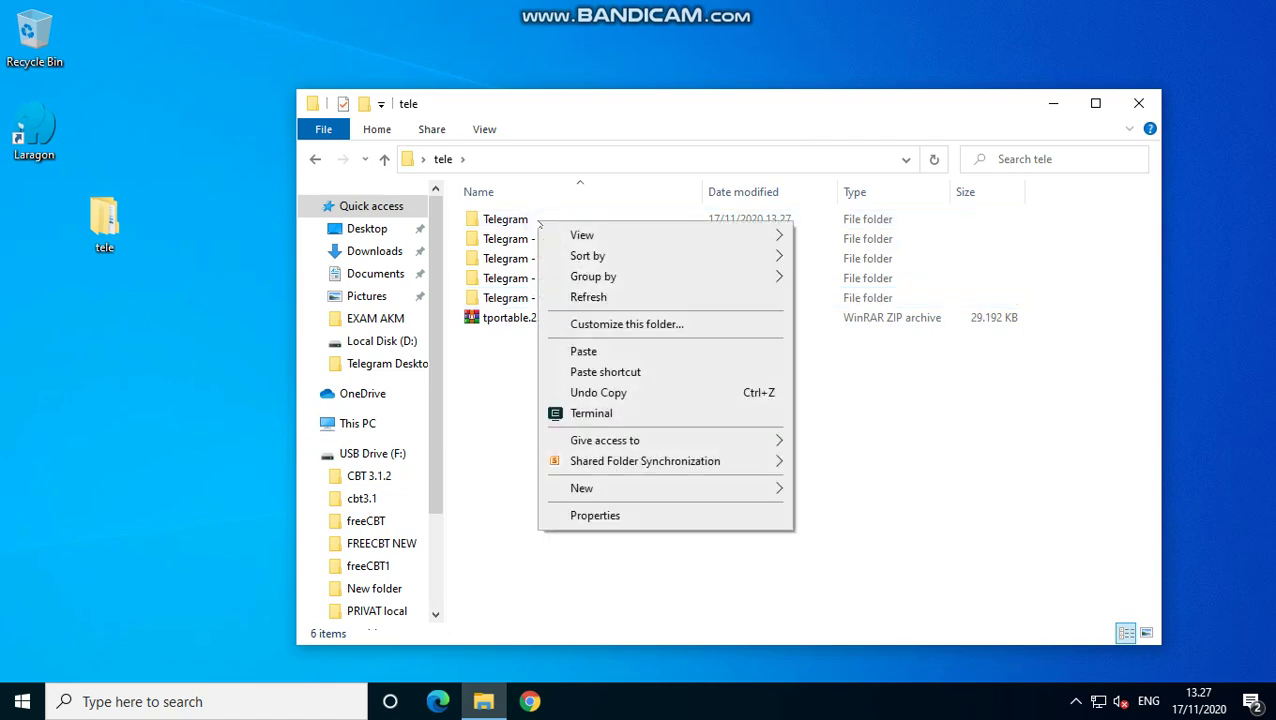
left_click(498, 219)
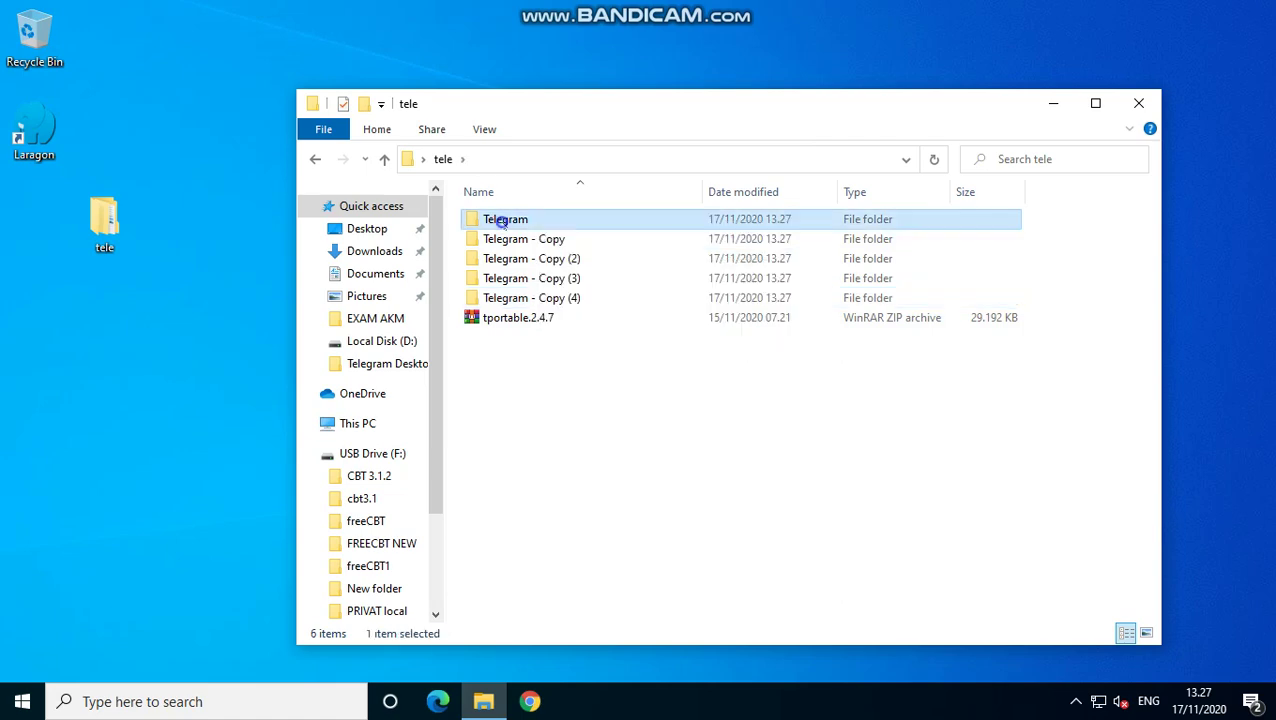
right_click(498, 219)
left_click(566, 640)
left_click(549, 218)
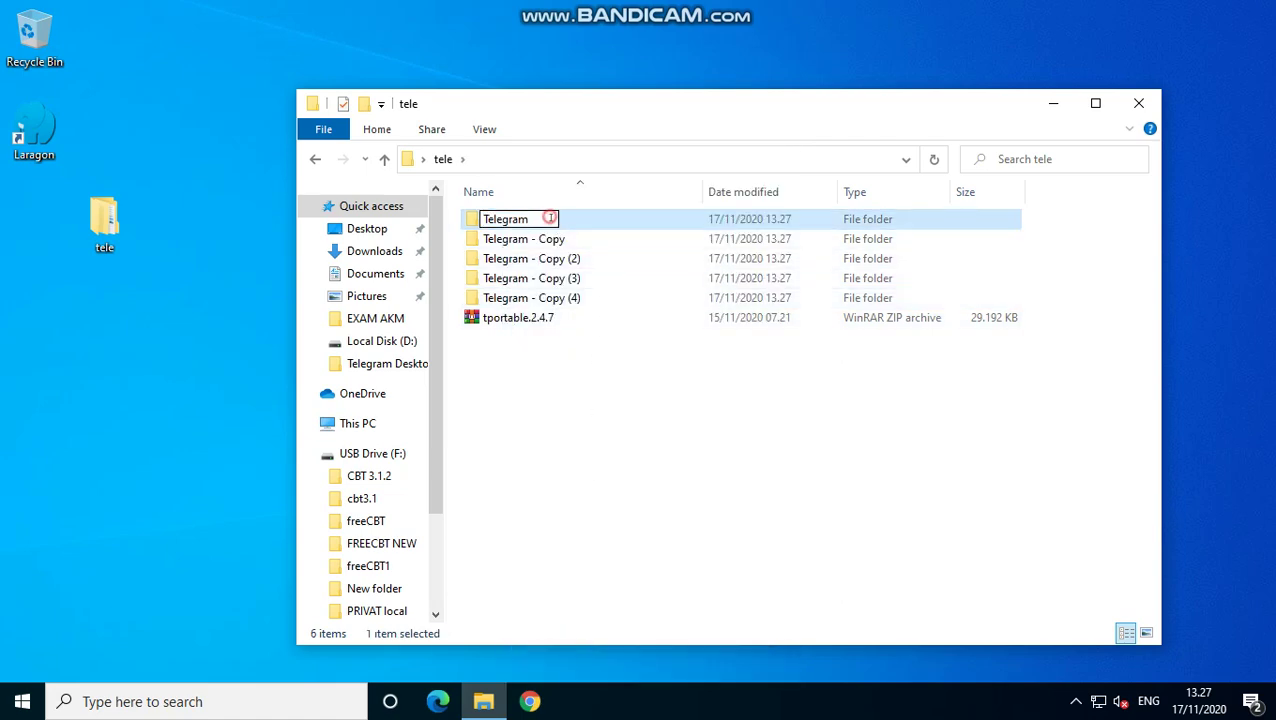
type("1")
Rename the folder "Telegram - Copy" as Telegram2.
left_click(552, 236)
right_click(552, 236)
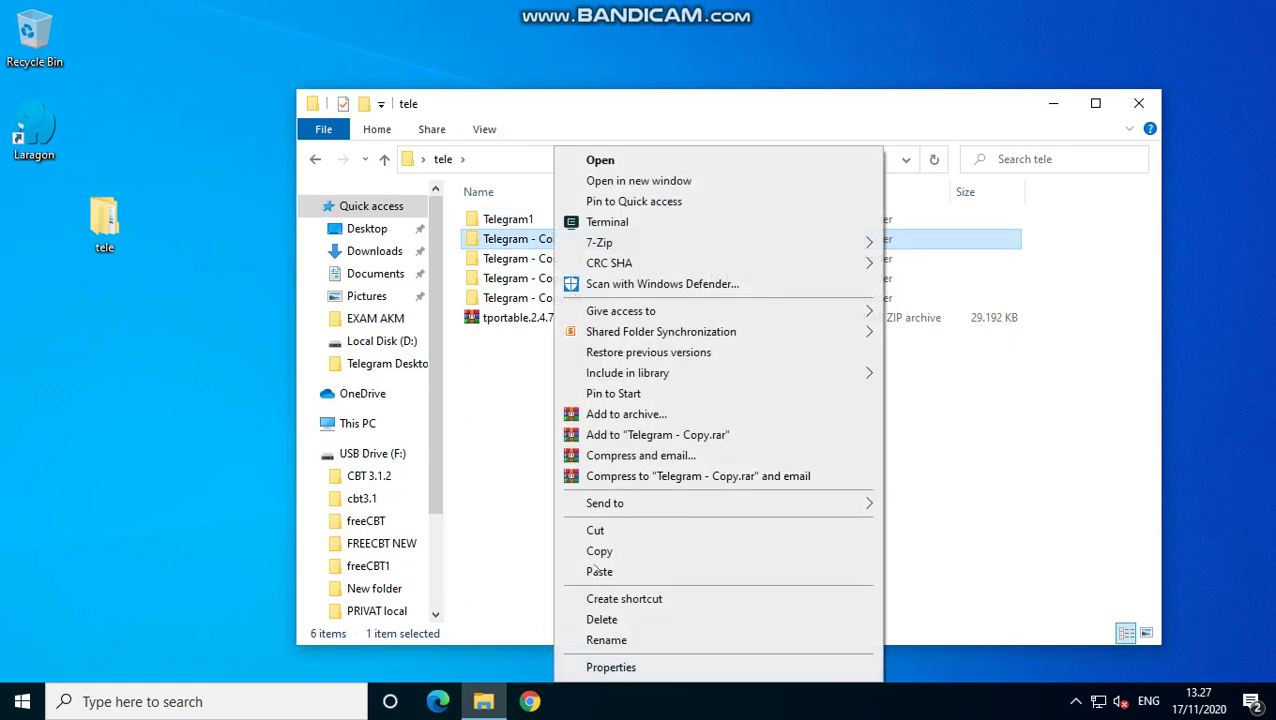
left_click(590, 641)
left_click_drag(566, 239, 536, 239)
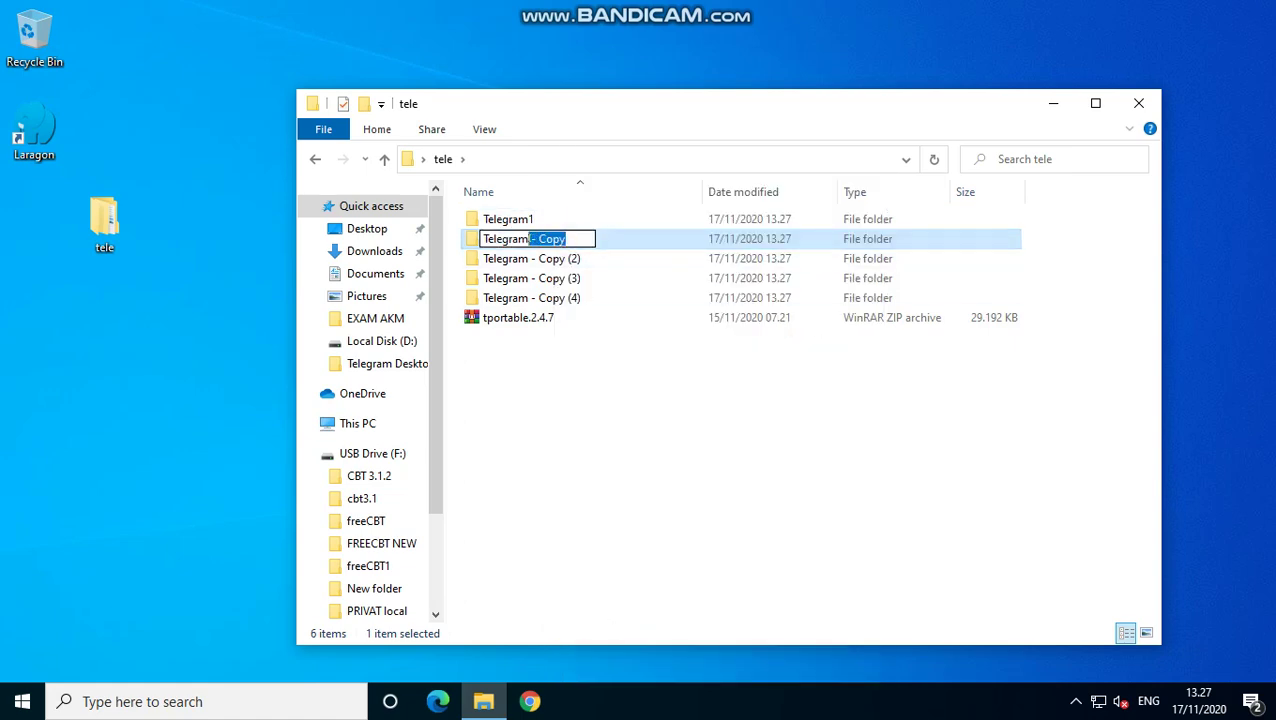
type("2")
Rename the folder "Telegram - Copy (2)" as Telegram3.
left_click(567, 259)
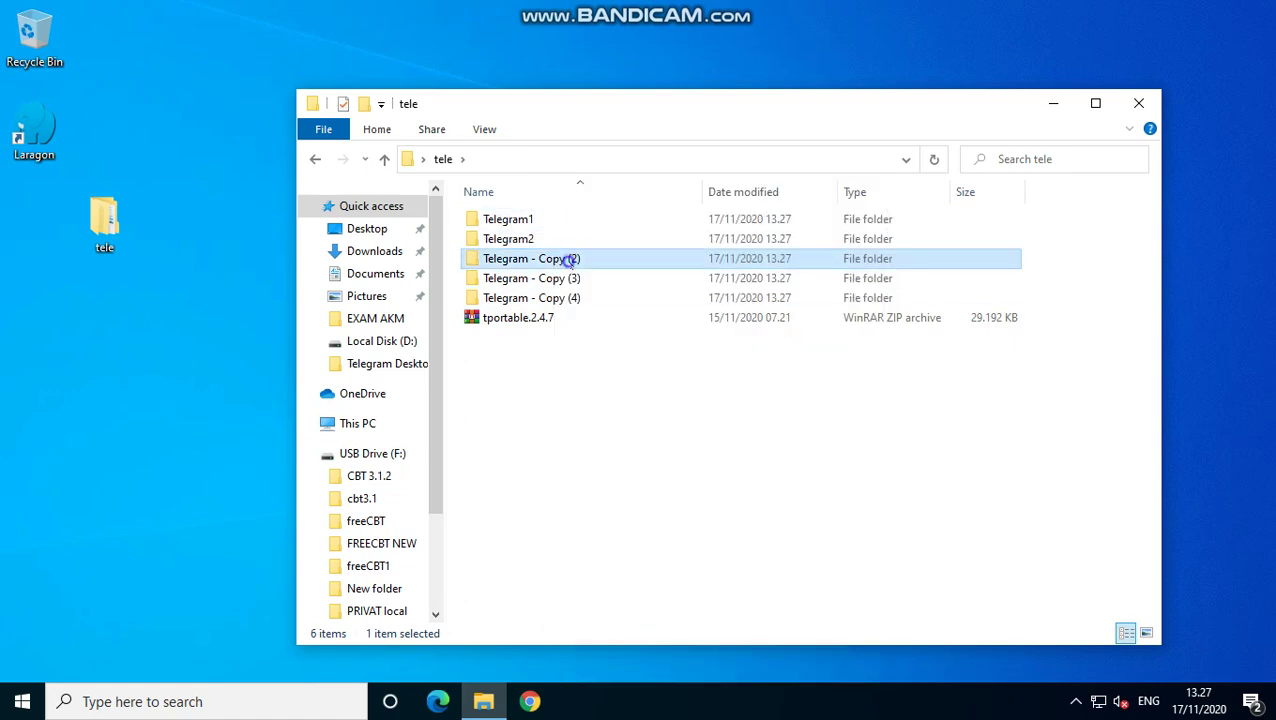
right_click(567, 259)
left_click(620, 641)
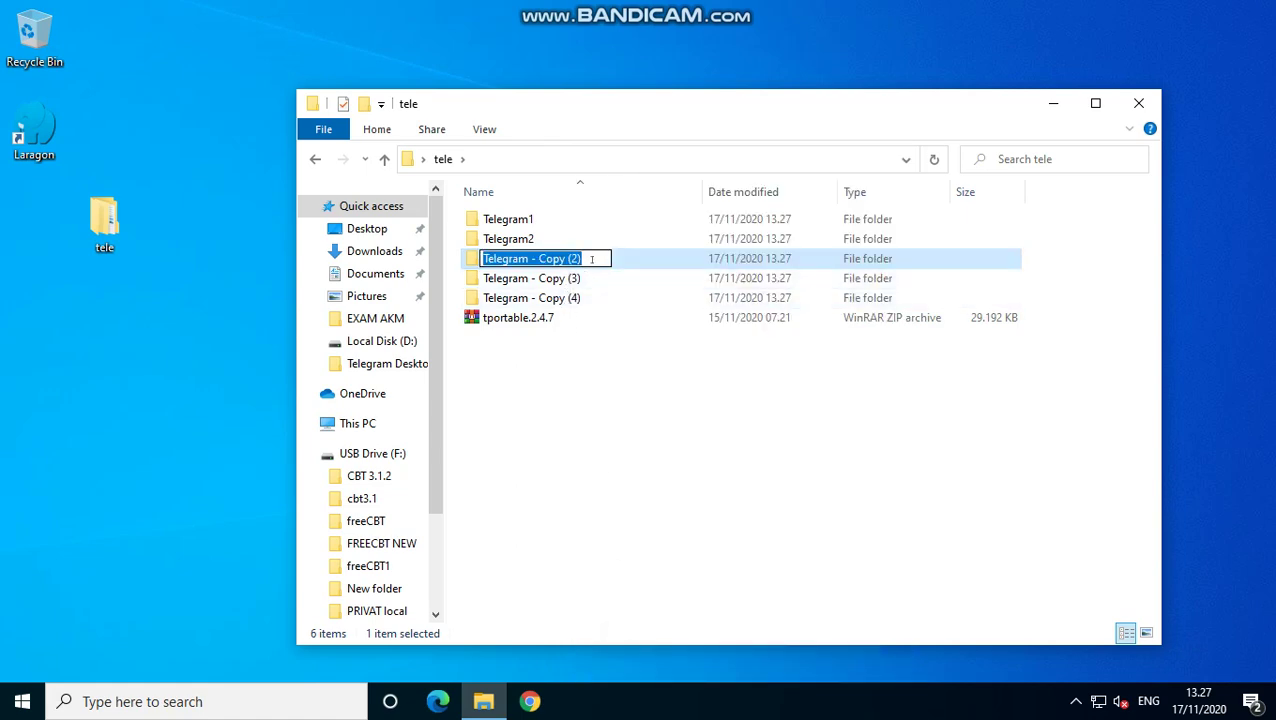
left_click_drag(584, 258, 534, 258)
type("3")
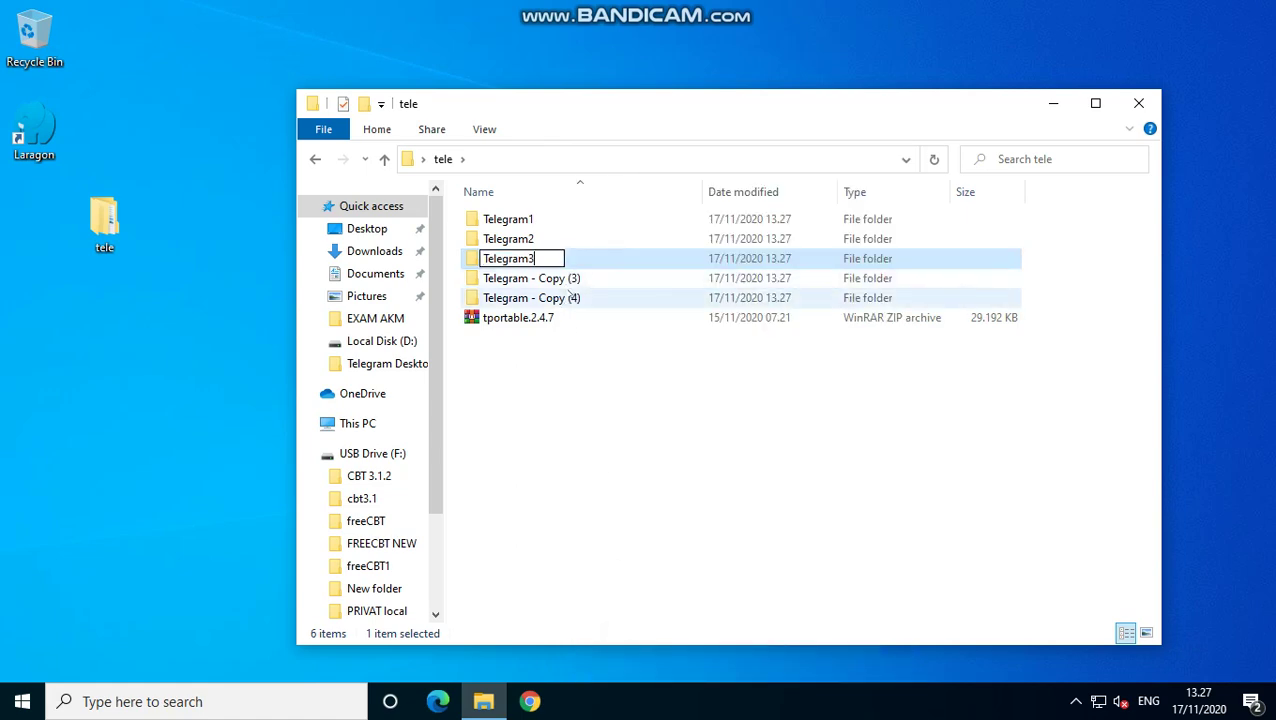
Rename the folder "Telegram - Copy (3)" as Telegram4.
left_click(567, 278)
right_click(569, 279)
left_click(630, 640)
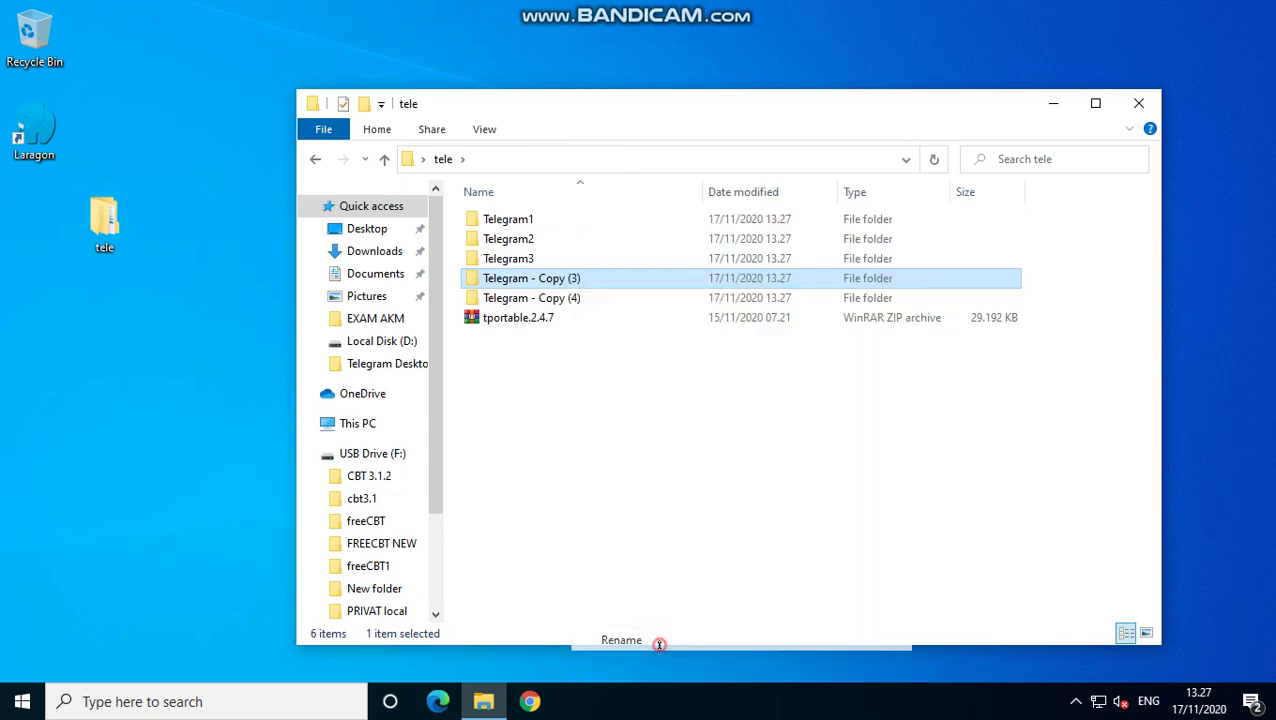
left_click(569, 278)
left_click_drag(591, 278, 531, 279)
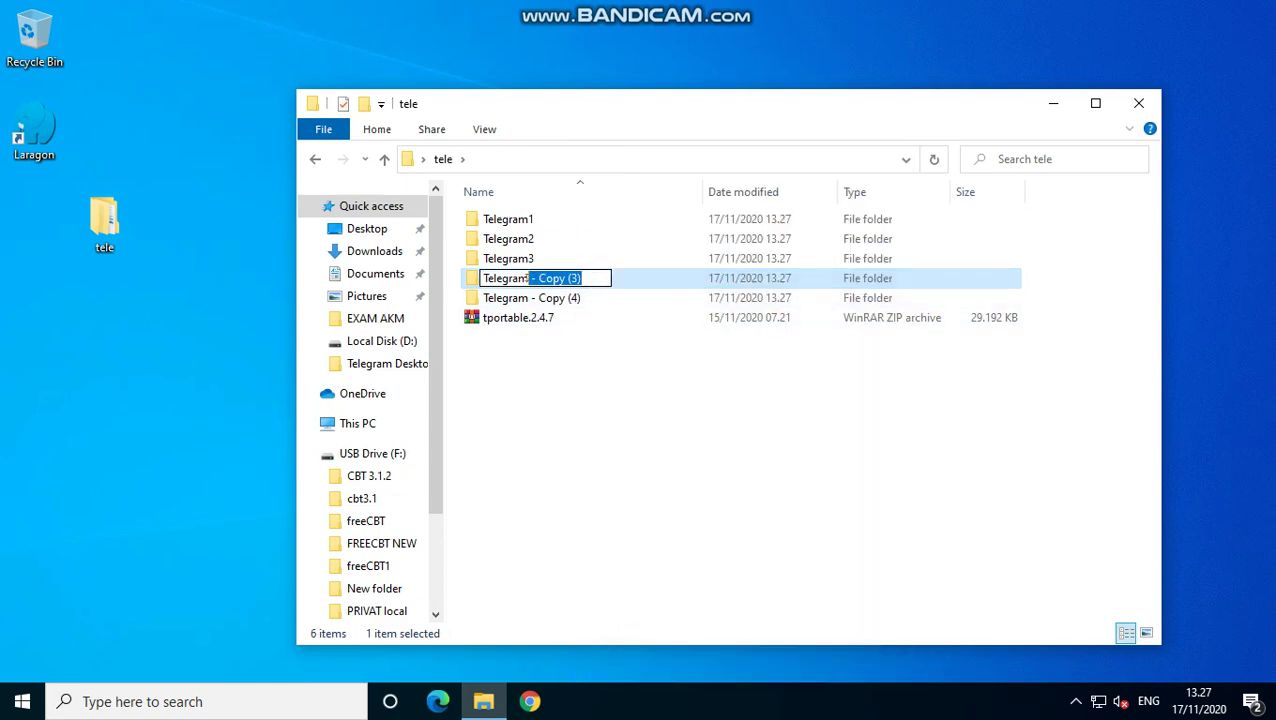
type("4")
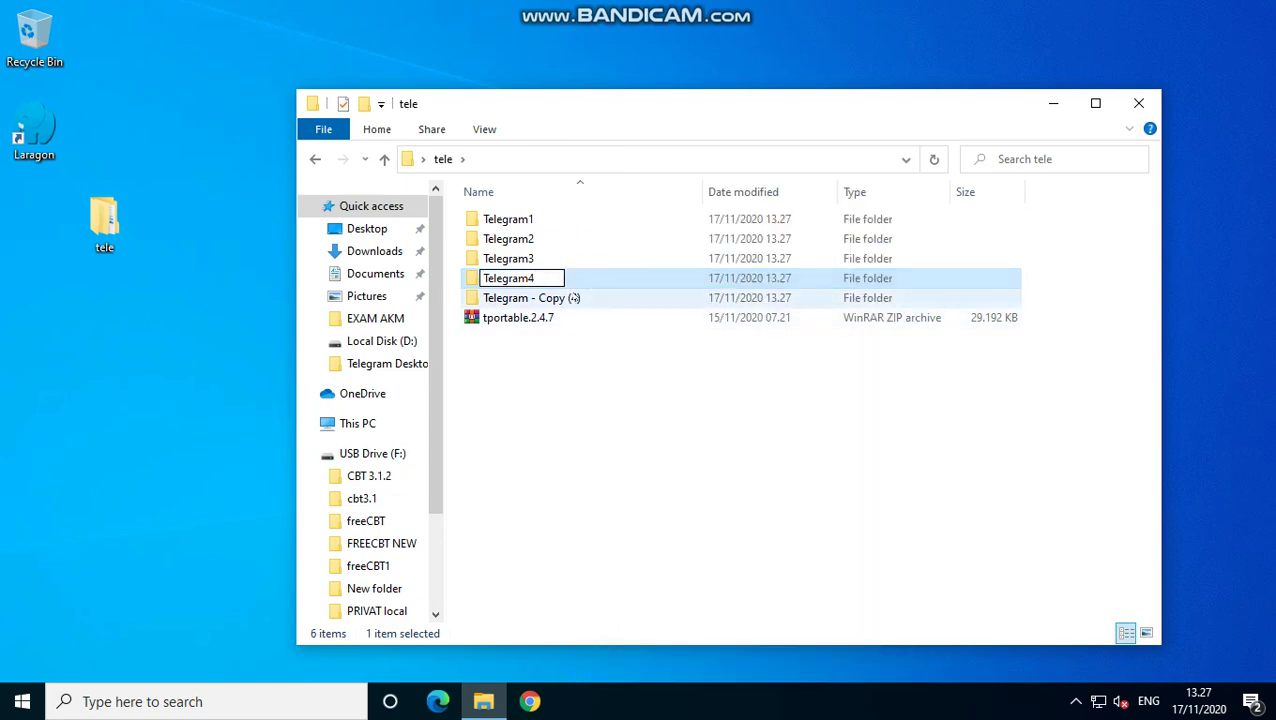
Rename the folder "Telegram - Copy (4)" as Telegram5.
left_click(573, 297)
right_click(573, 297)
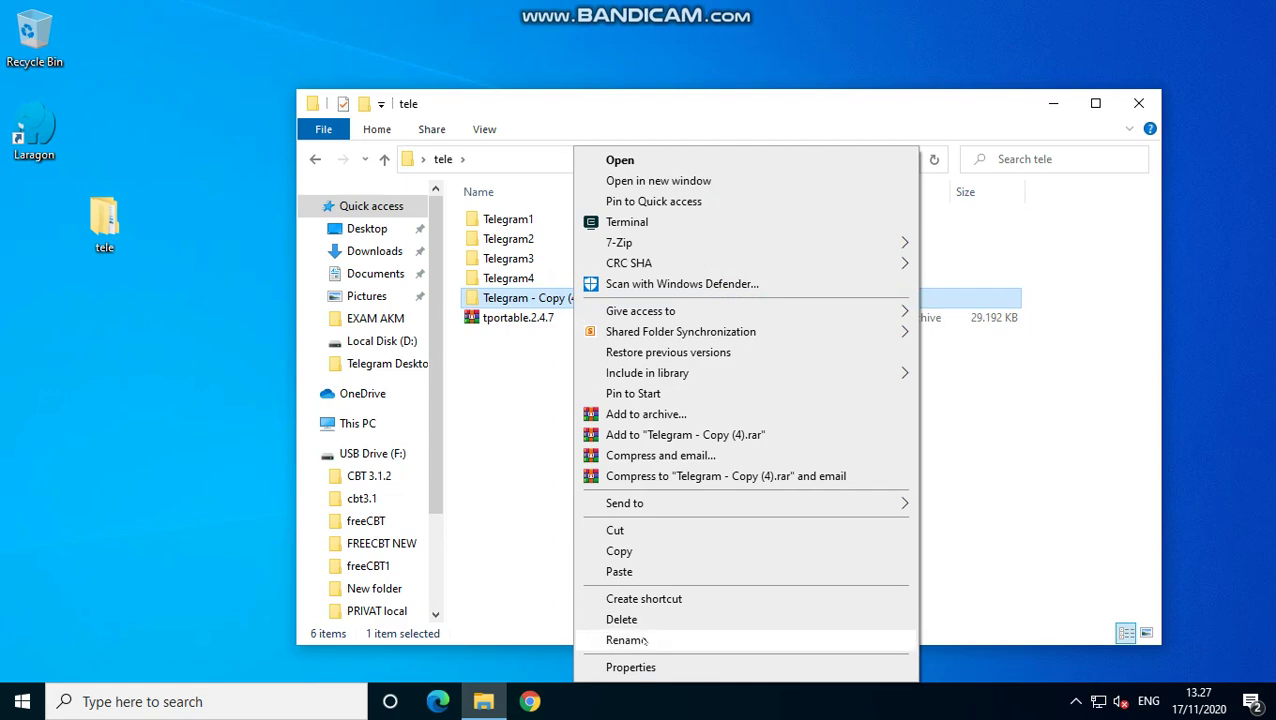
left_click(640, 638)
left_click_drag(593, 299, 528, 299)
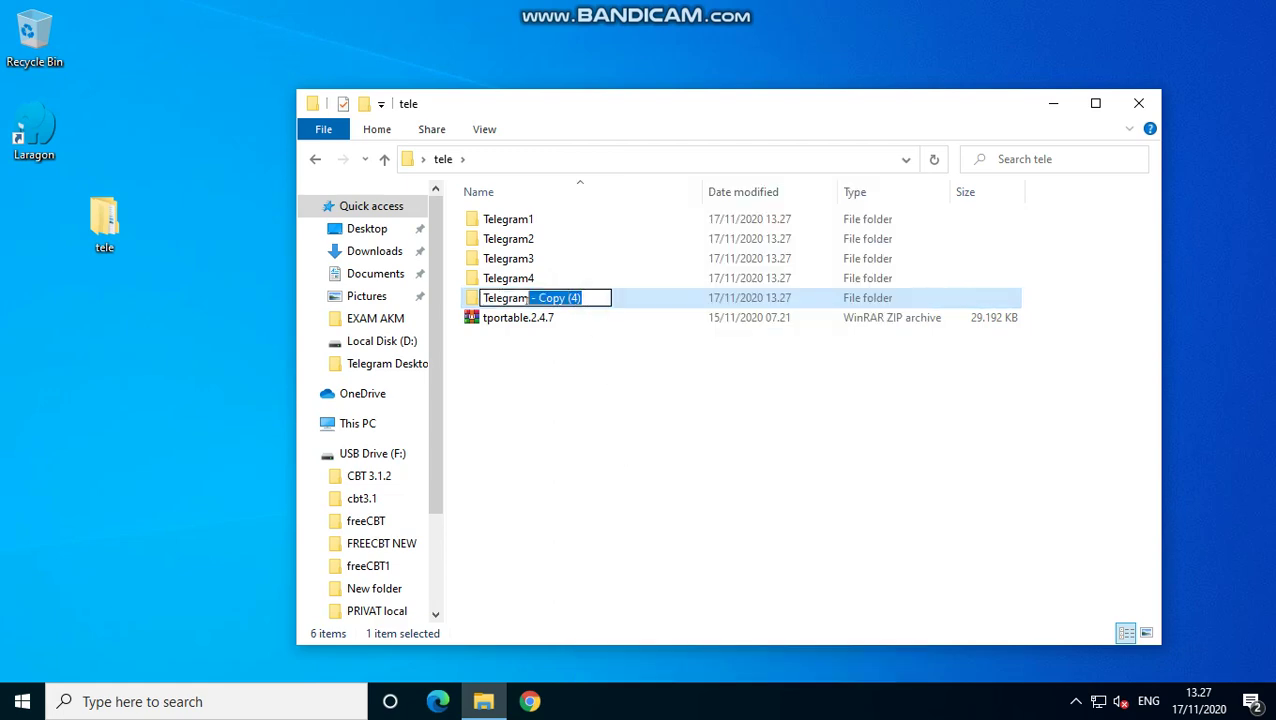
type("5")
left_click(600, 385)
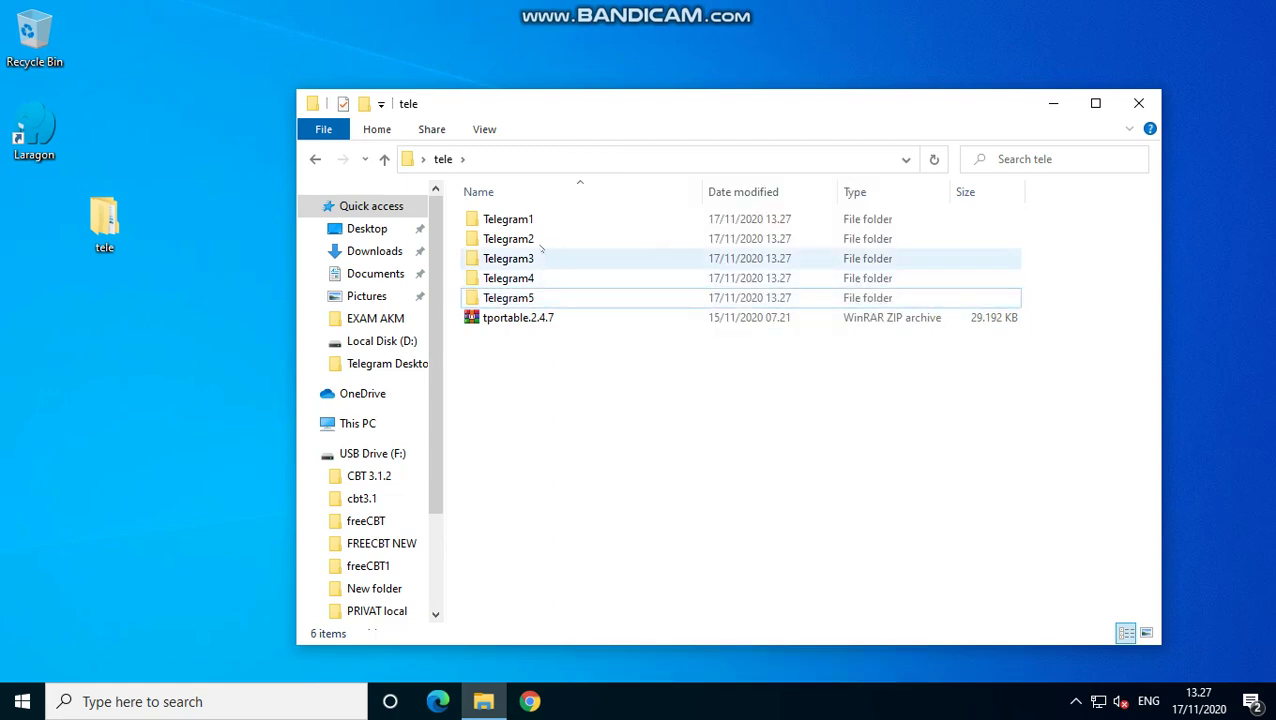
Launch the Telegram application from the Telegram2 folder and from the Telegram3 folder.
double_click(540, 240)
left_click(500, 258)
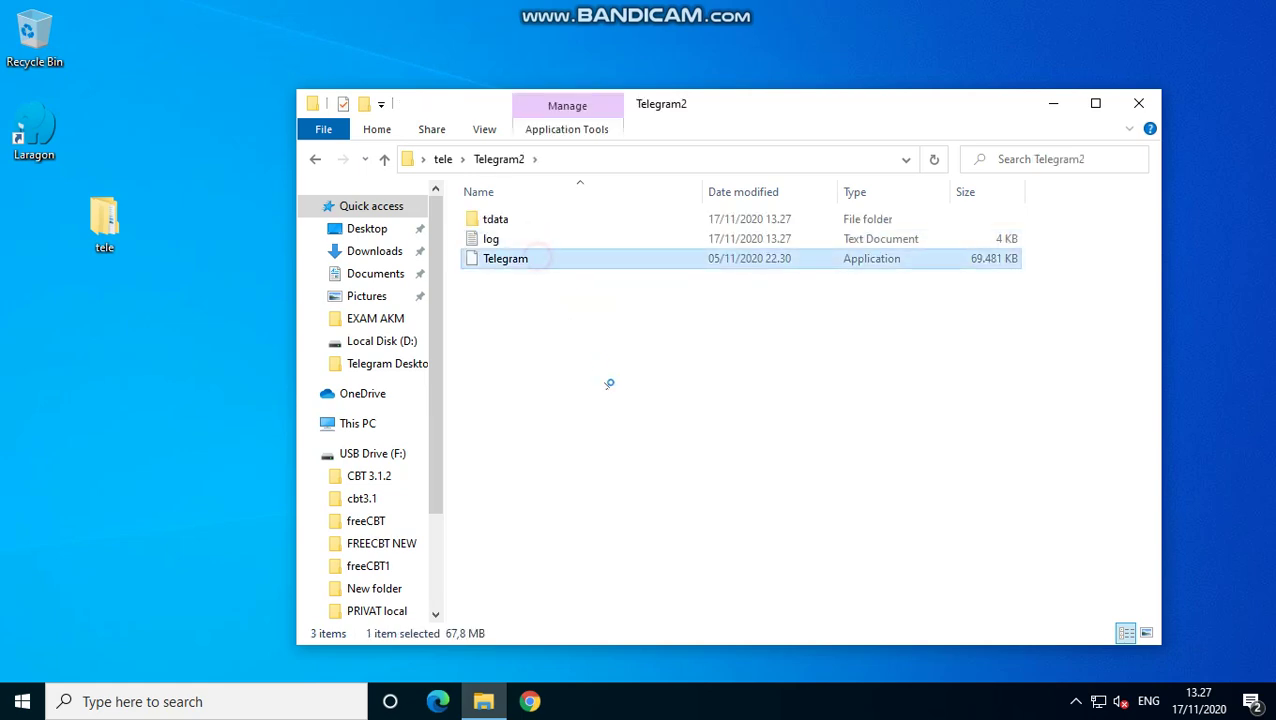
left_click(384, 159)
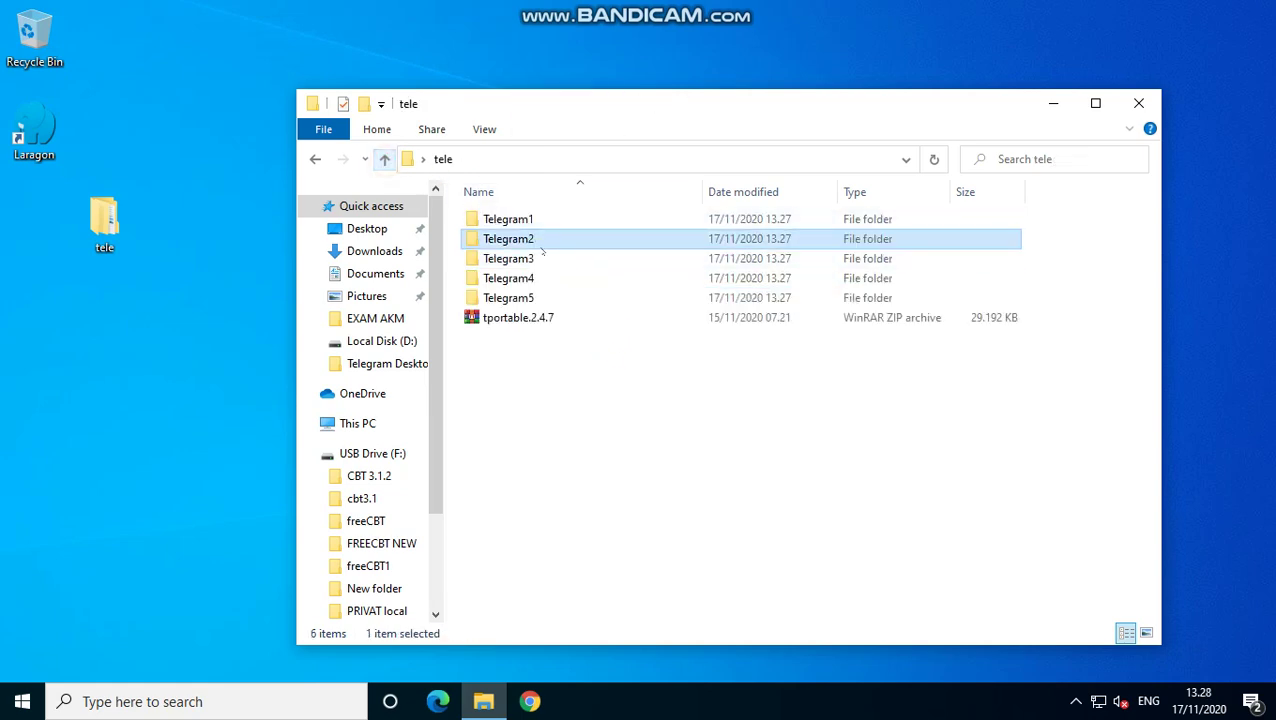
double_click(546, 260)
double_click(546, 260)
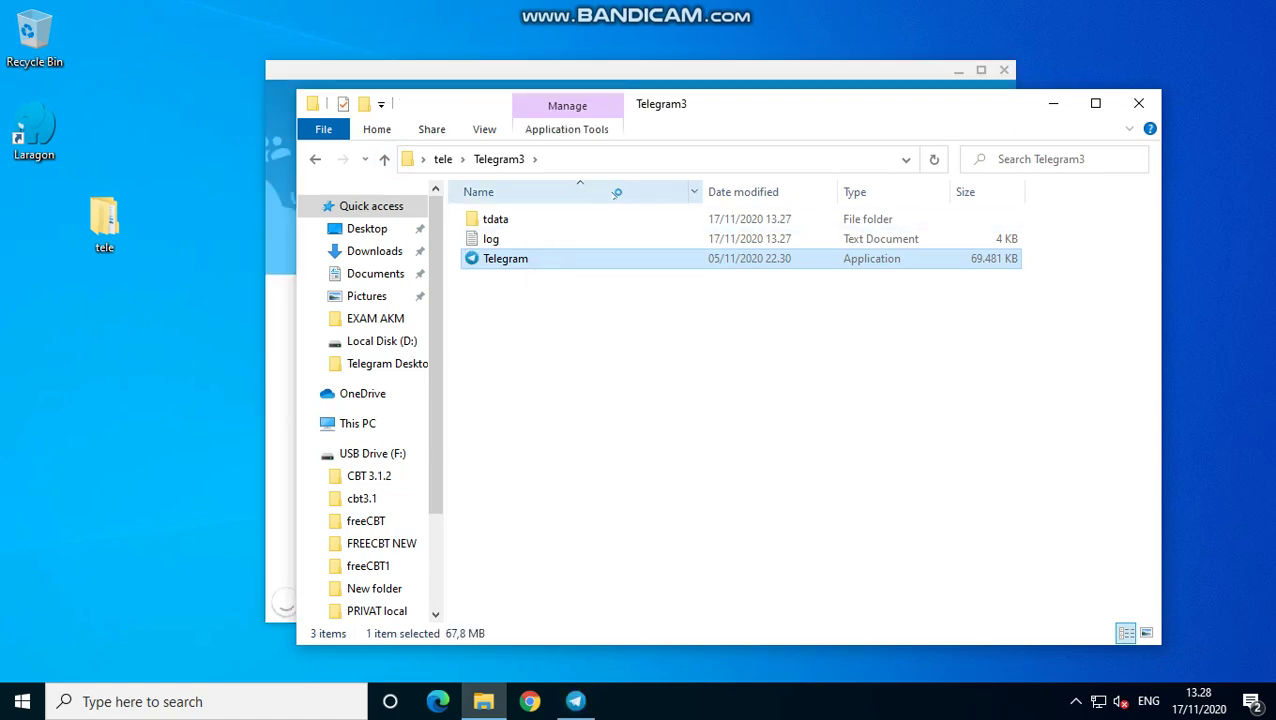
Launch the Telegram application from the Telegram4 folder and from the Telegram5 folder.
left_click(388, 160)
double_click(512, 278)
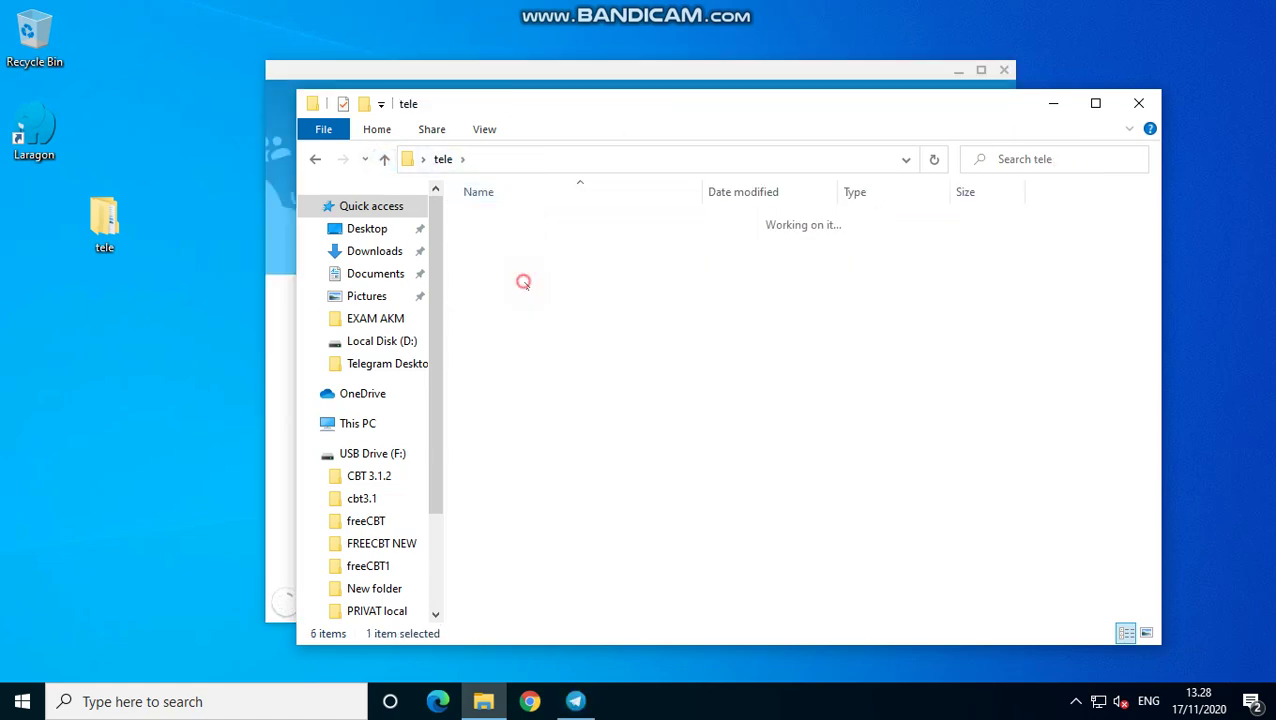
double_click(512, 256)
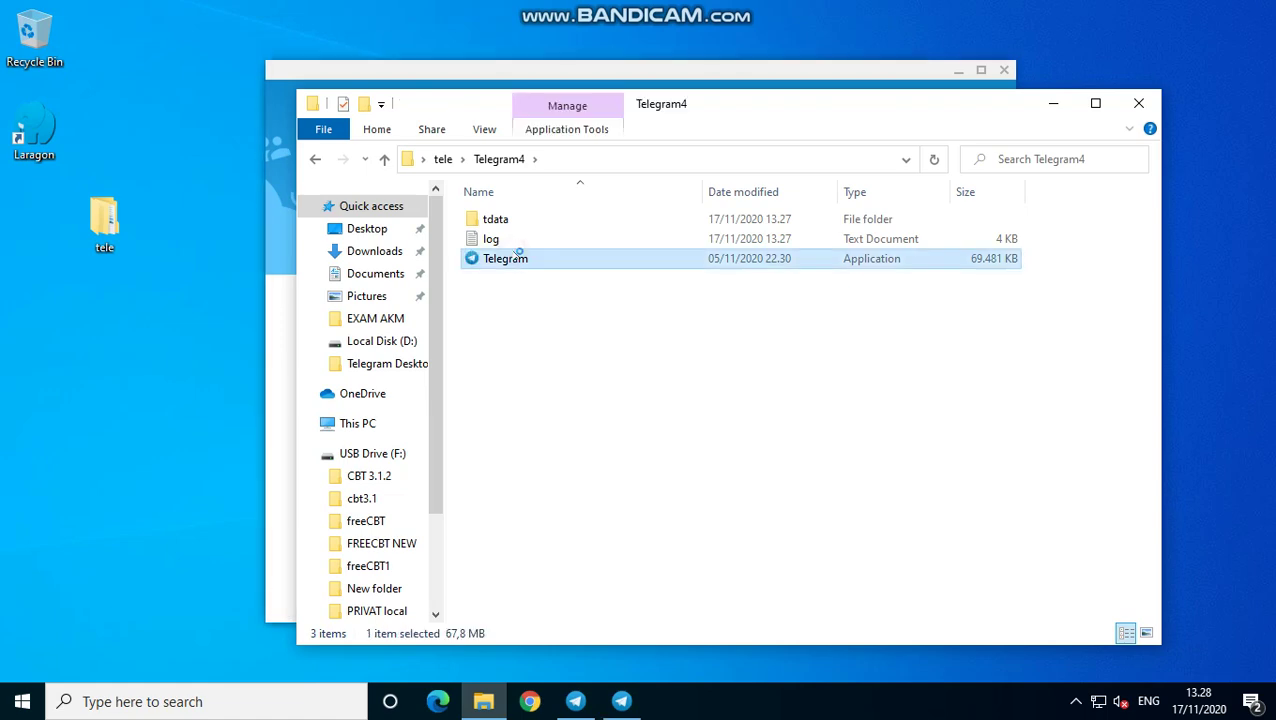
left_click(385, 161)
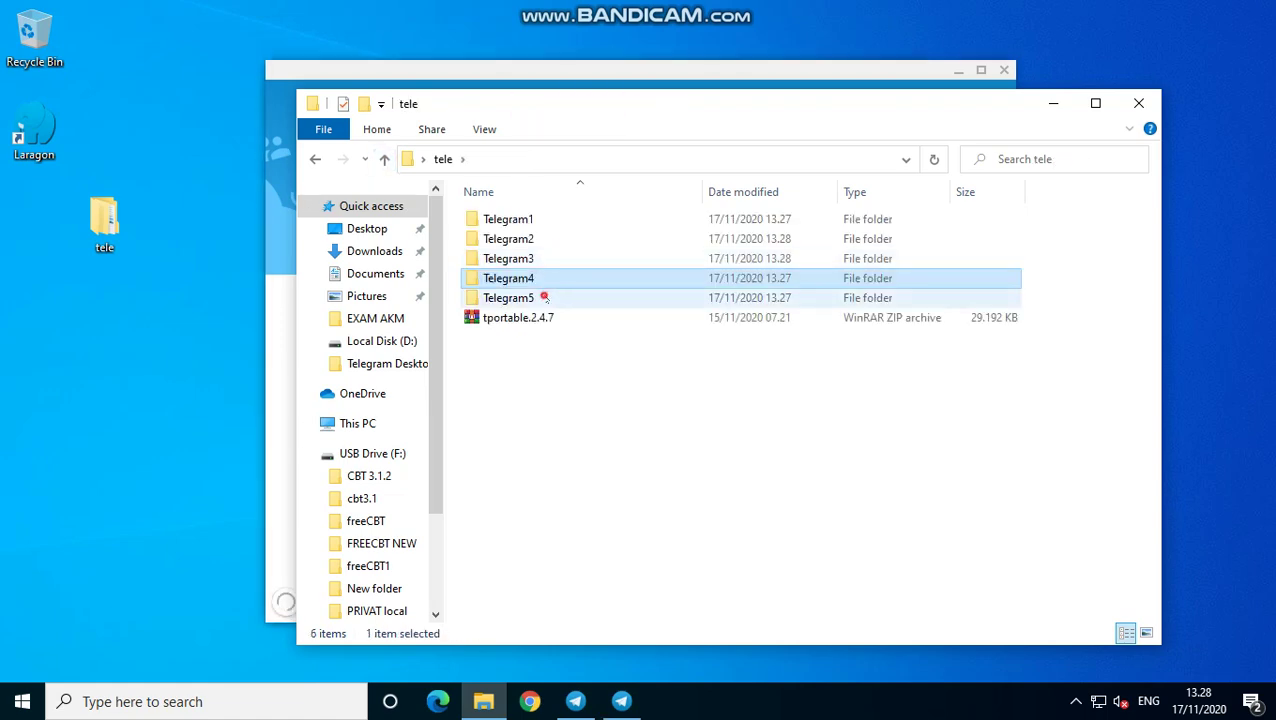
double_click(541, 293)
double_click(534, 256)
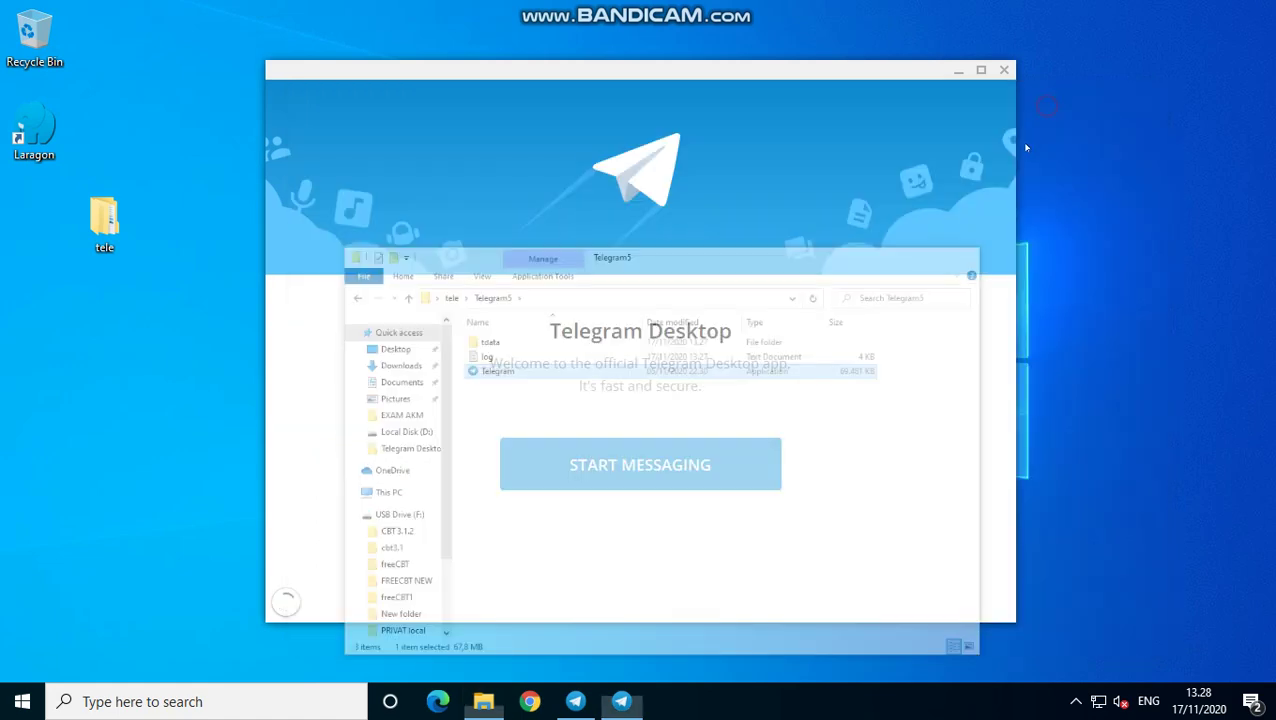
Close all the Telegram Desktop windows that are running.
left_click(1004, 71)
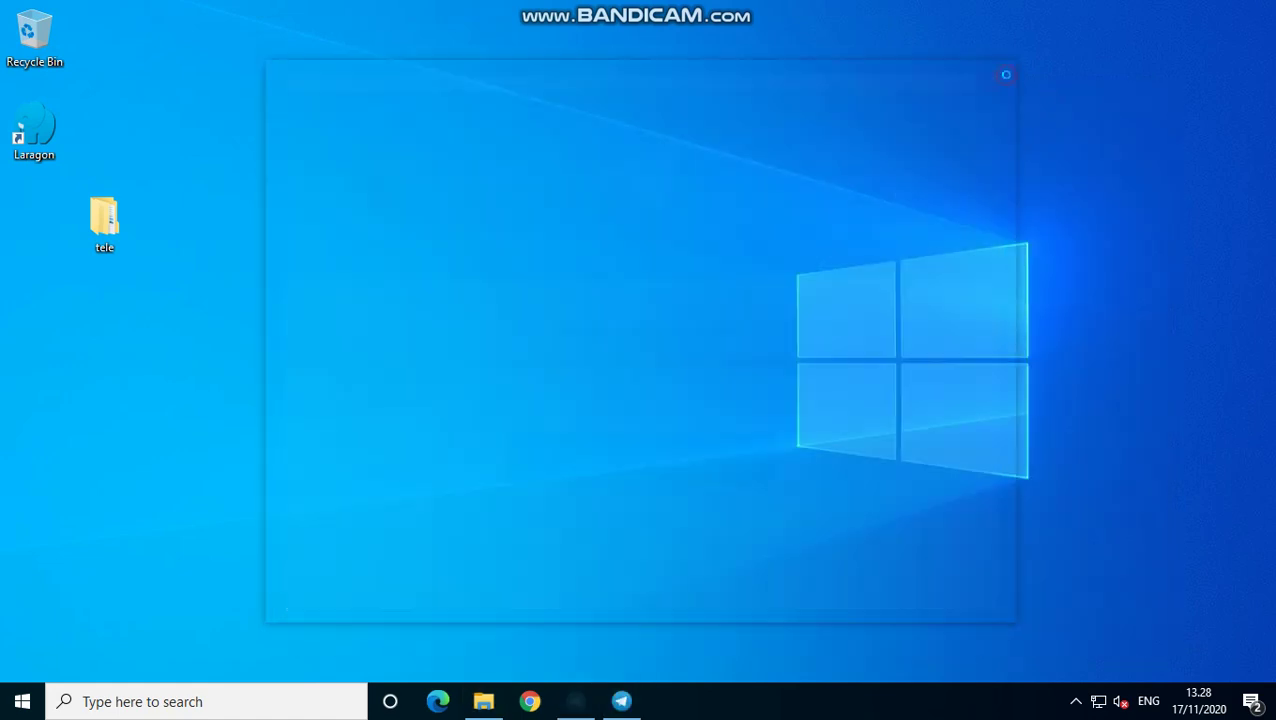
left_click(1004, 70)
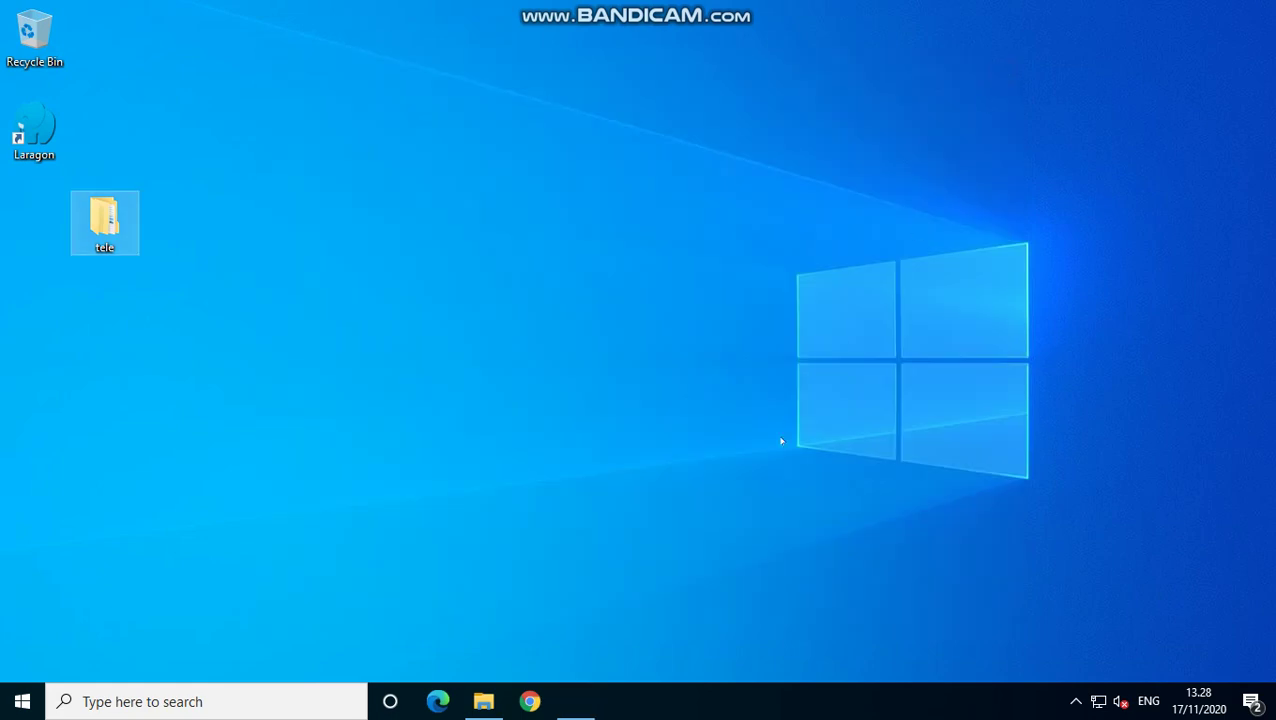
left_click(1004, 70)
left_click(483, 701)
left_click(295, 693)
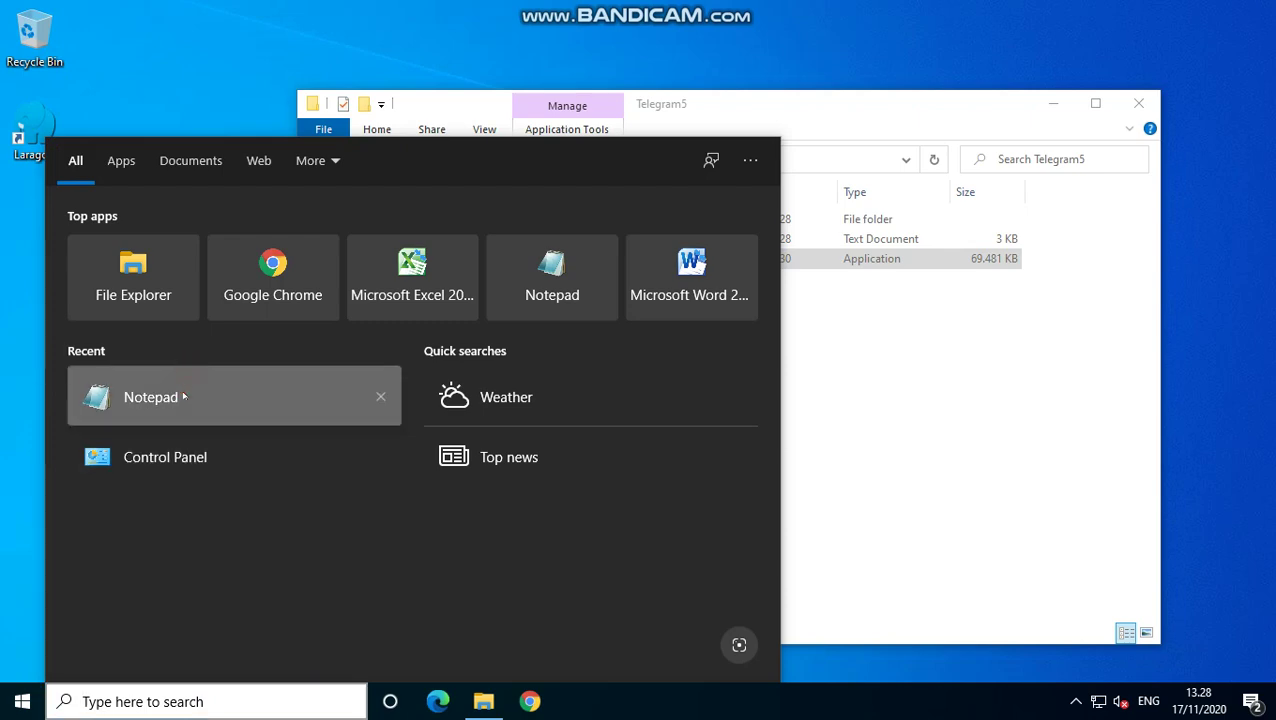
left_click(184, 397)
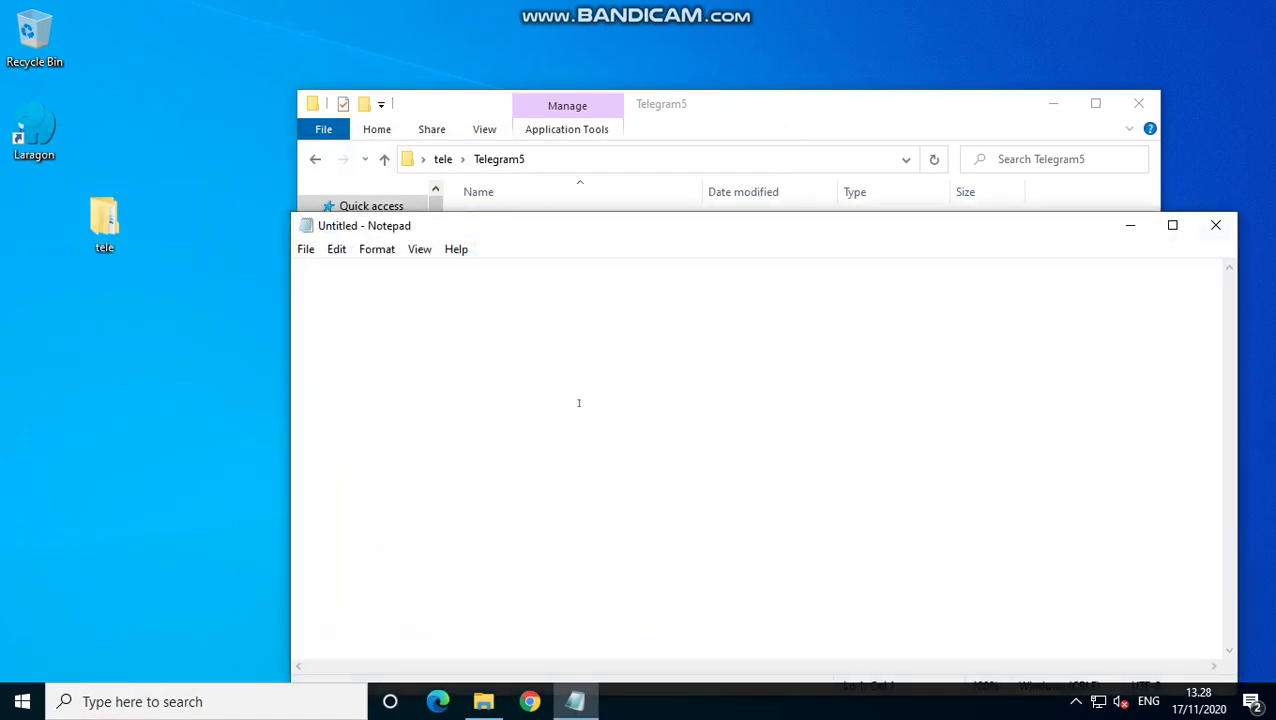
type("@ec")
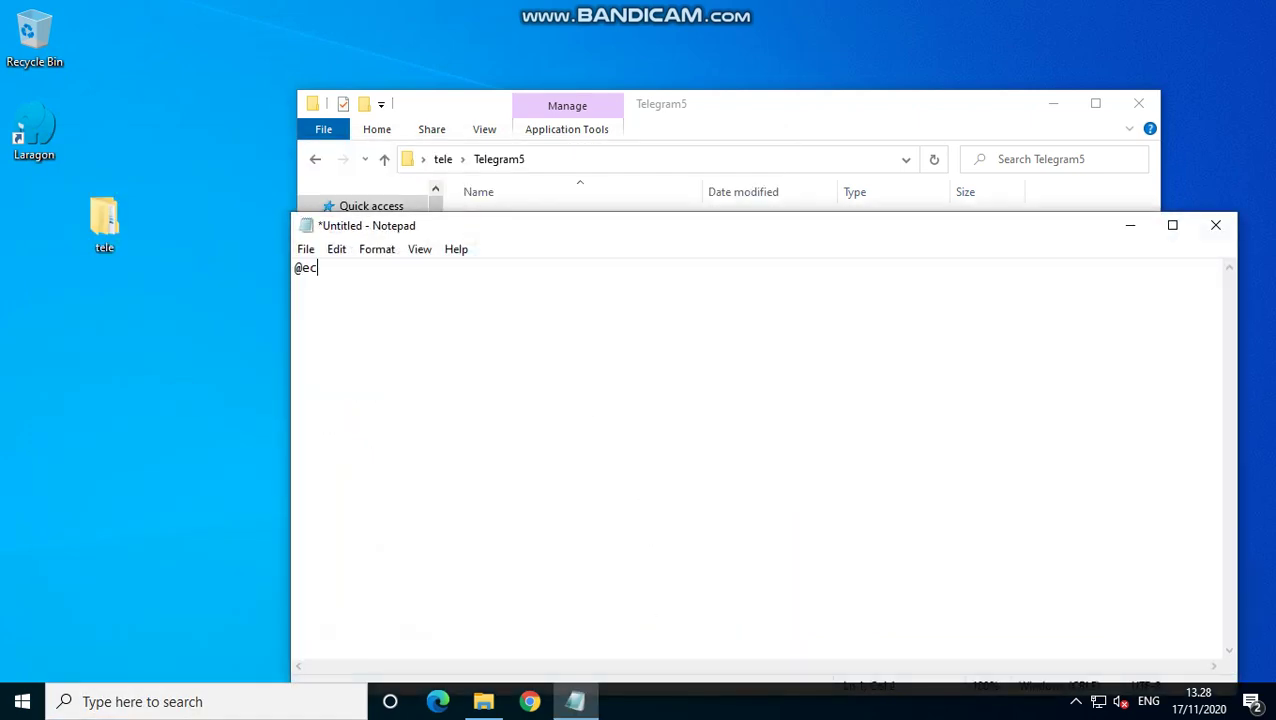
type("ho off")
Copy the full path of the Telegram1 folder and paste it after CD in the Notepad script.
left_click(893, 110)
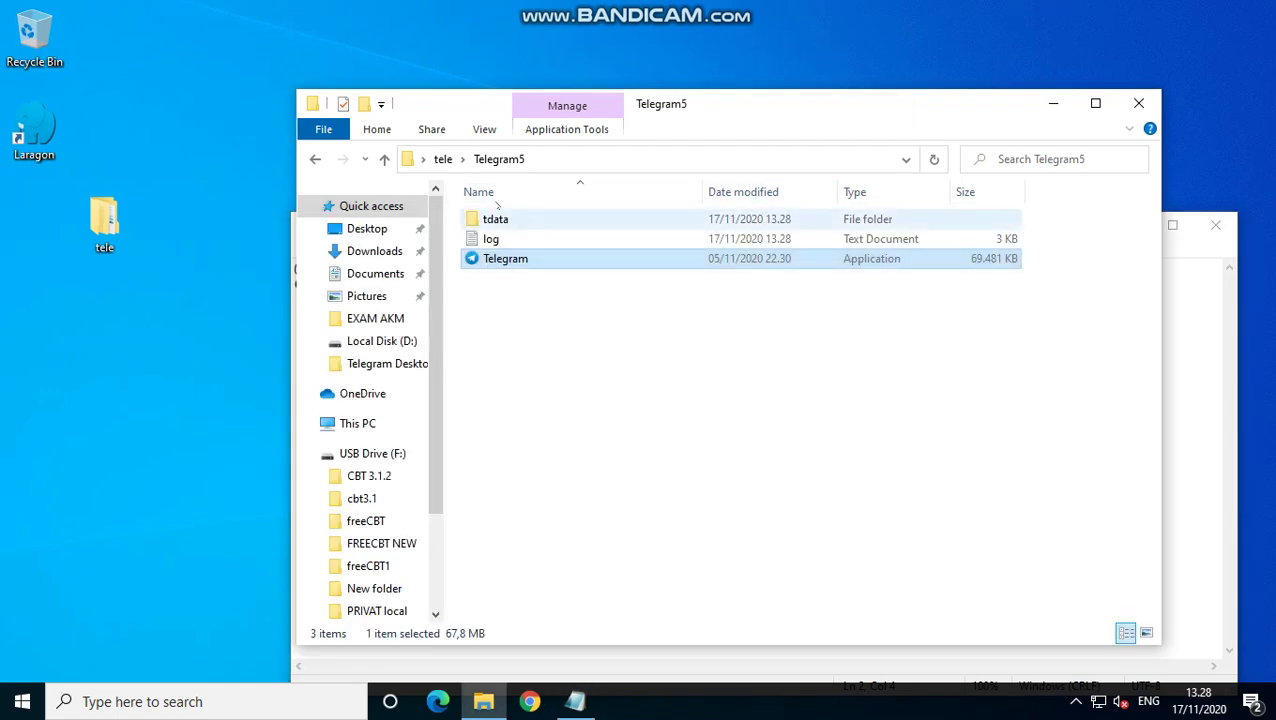
left_click(443, 160)
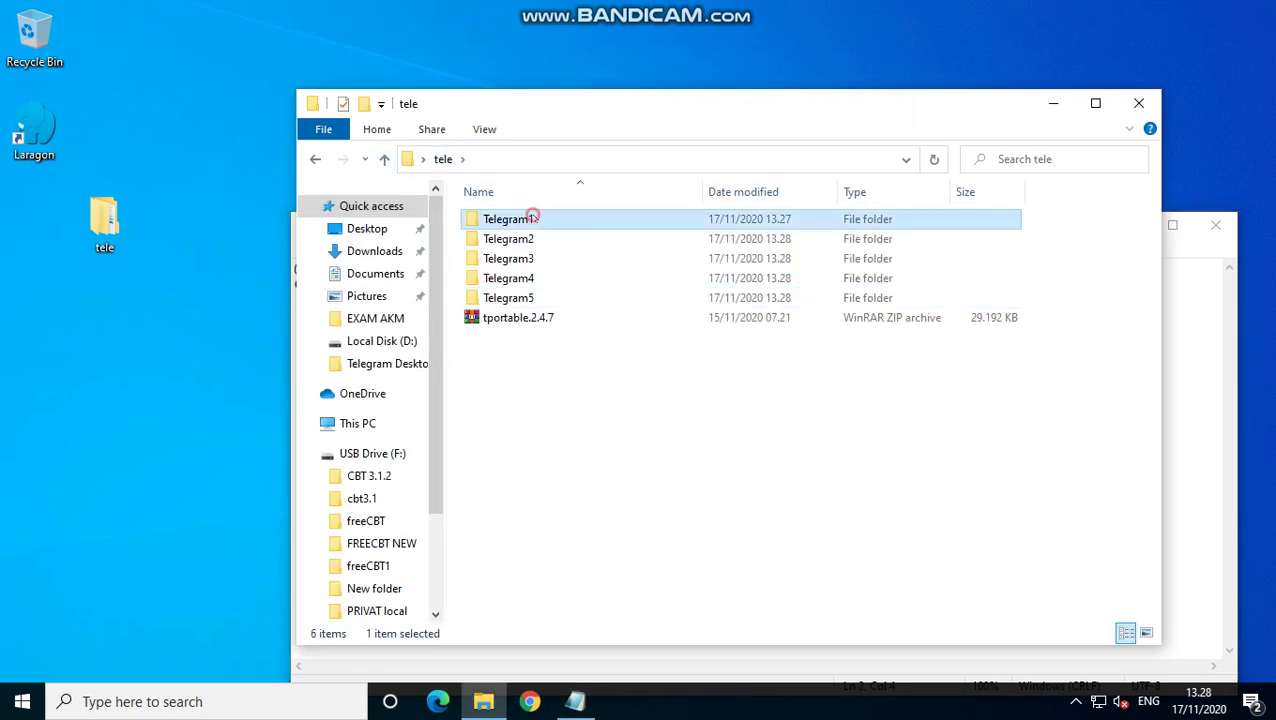
double_click(500, 219)
left_click(536, 258)
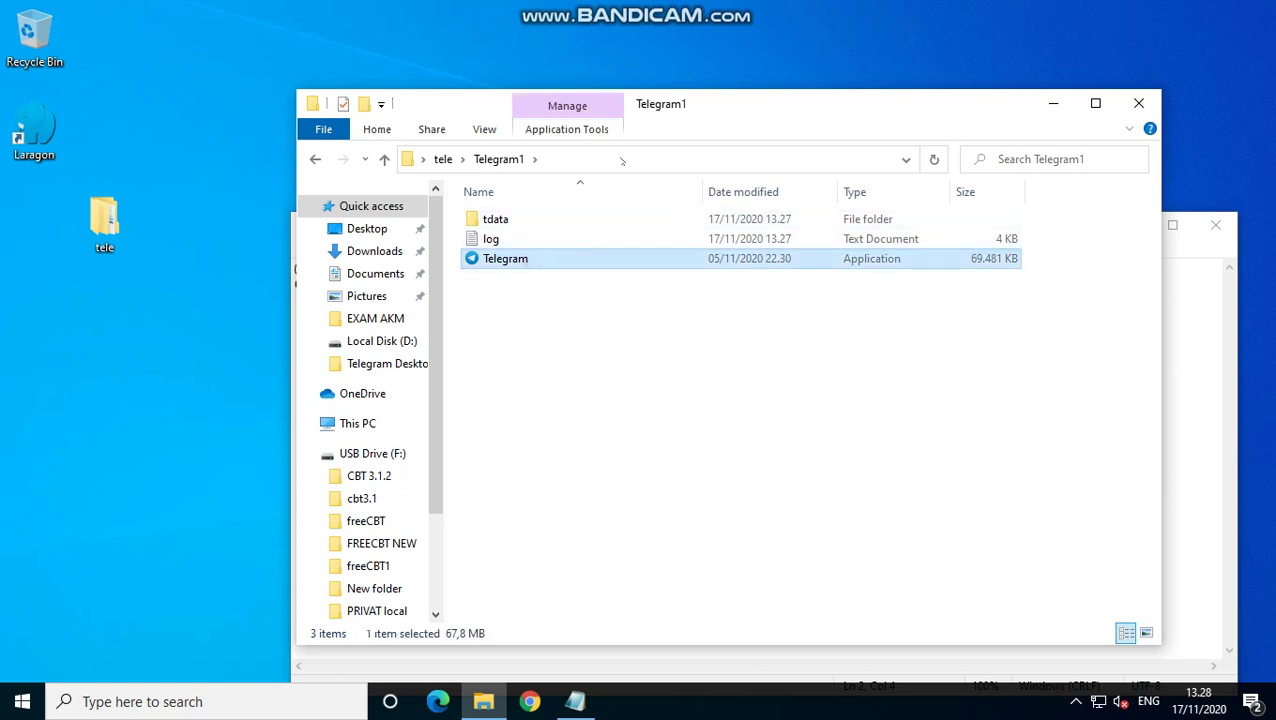
left_click(621, 160)
left_click_drag(633, 159, 418, 160)
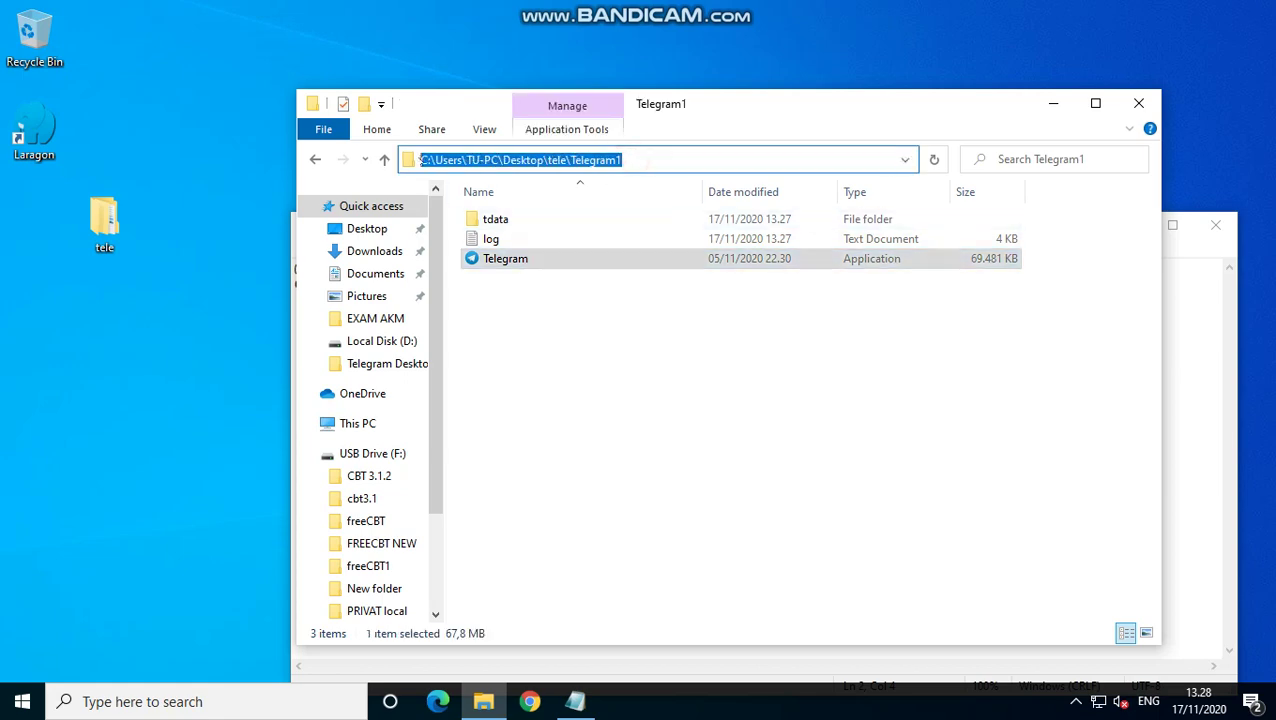
left_click(1138, 103)
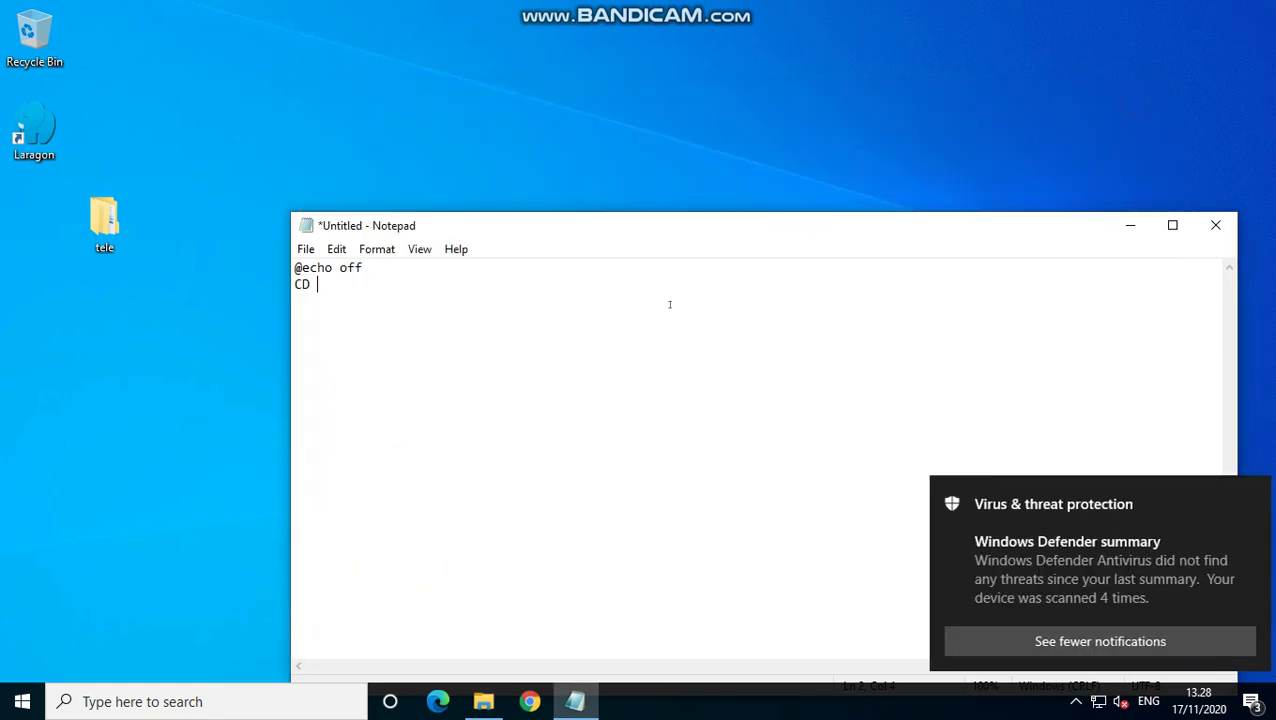
key("ctrl+v")
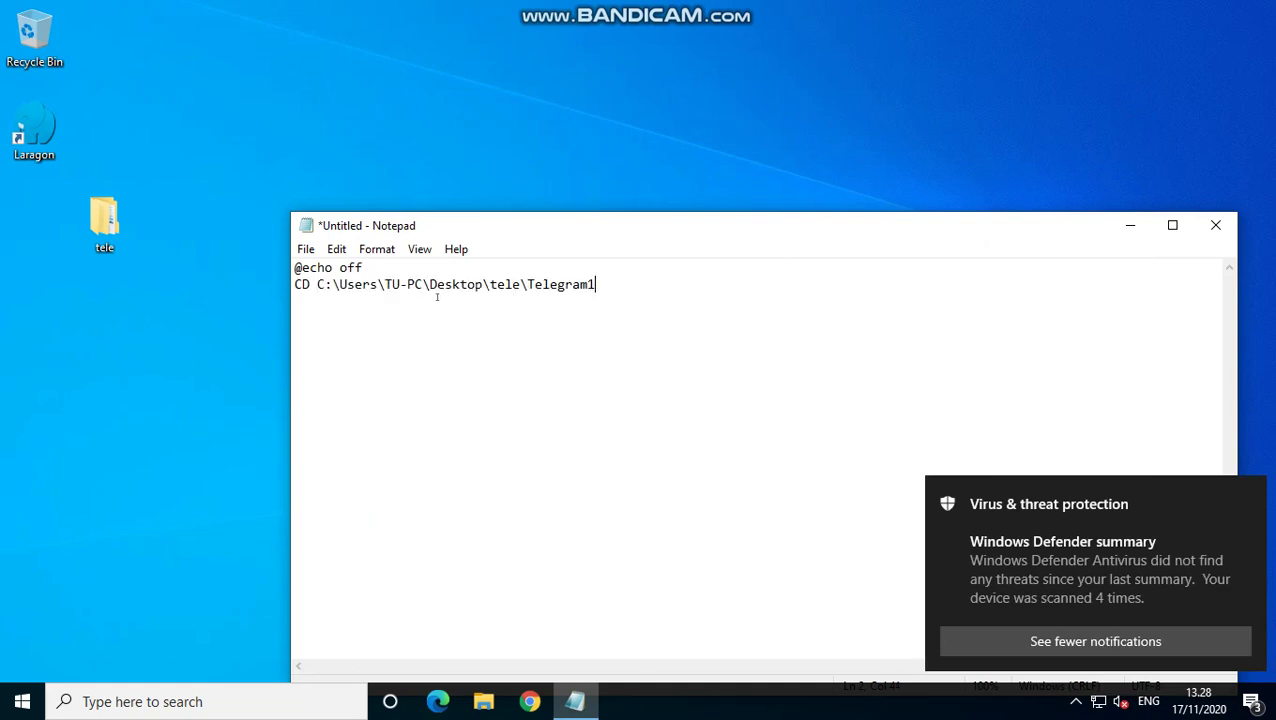
Enclose the Telegram1 path in double quotes and add the line "Start Telegram.exe" below it.
left_click(317, 284)
type("\"")
left_click(628, 278)
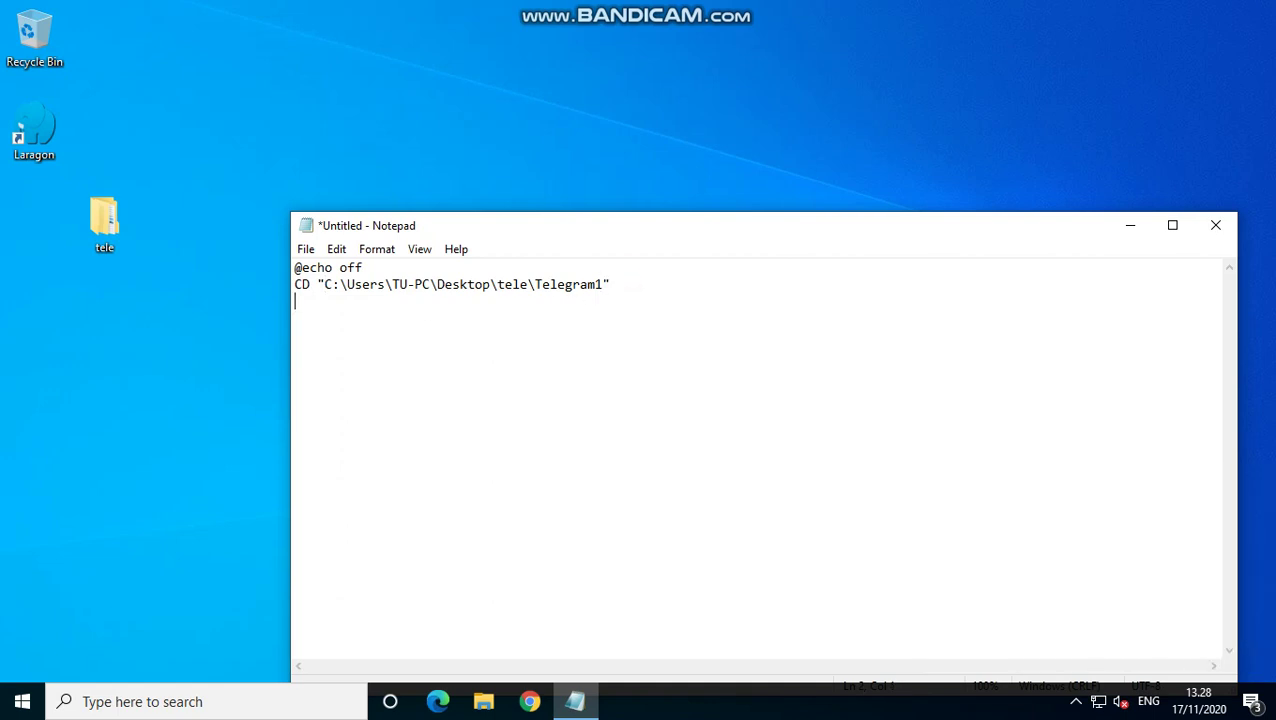
key("Return")
type("Start Telegra")
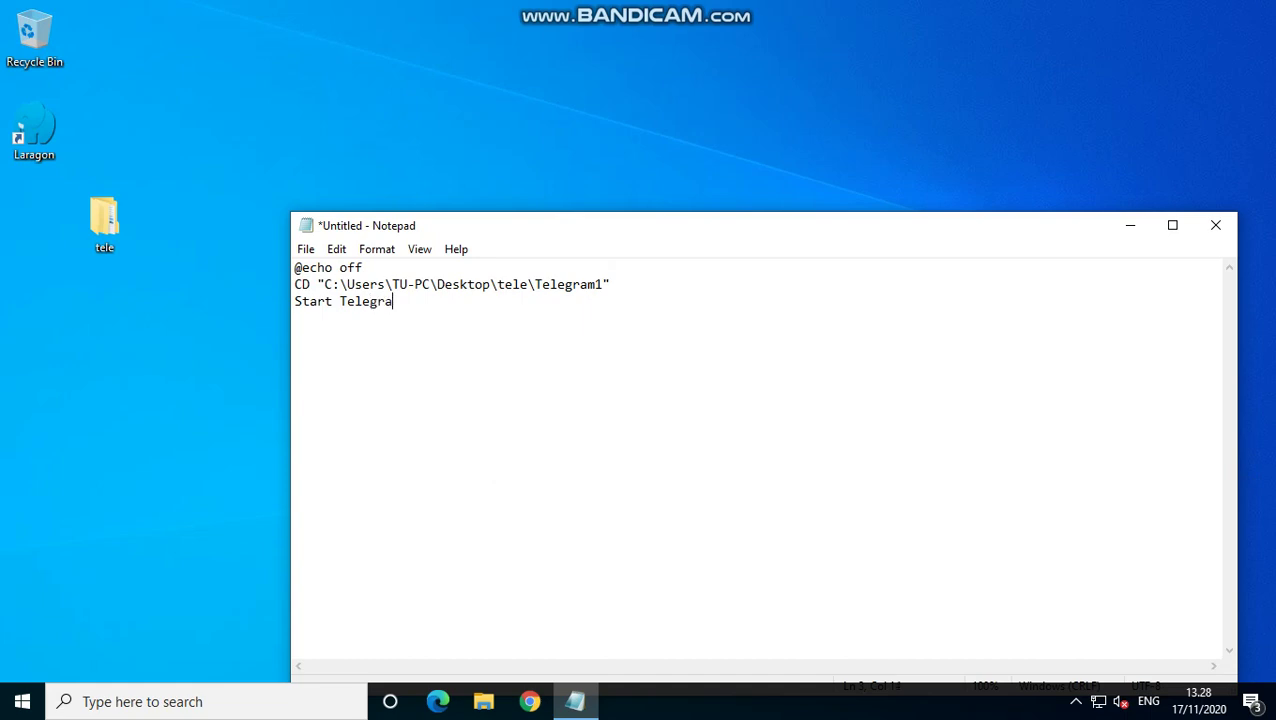
type("m.exe")
Duplicate the CD and Start Telegram.exe lines four times below the originals.
left_click_drag(448, 309, 296, 286)
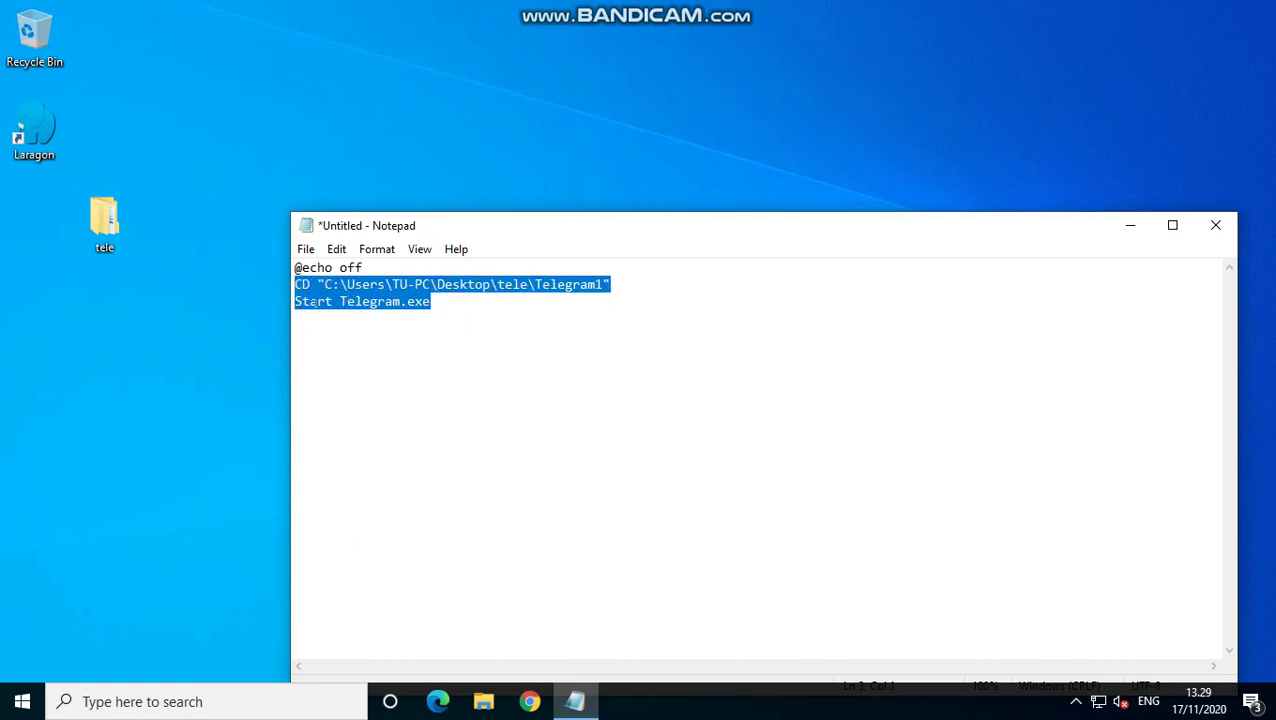
key("ctrl+c")
left_click(450, 298)
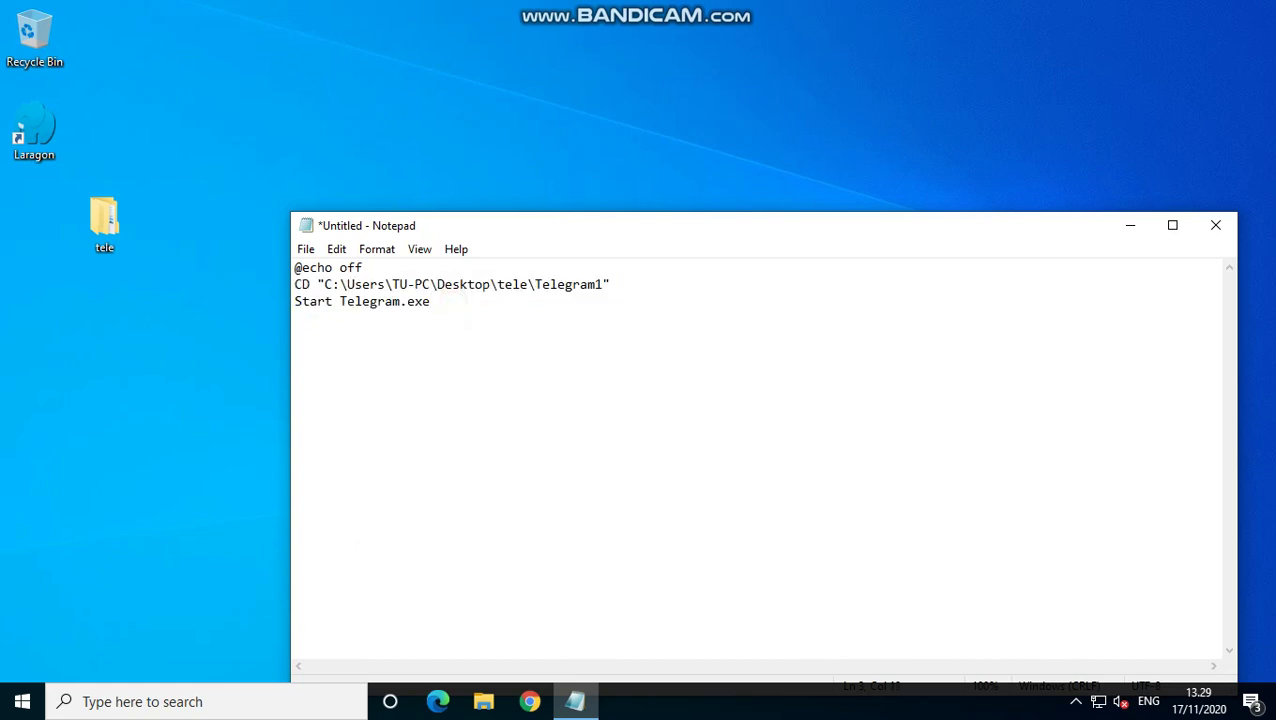
key("Return")
key("ctrl+v")
key("Return")
key("ctrl+v")
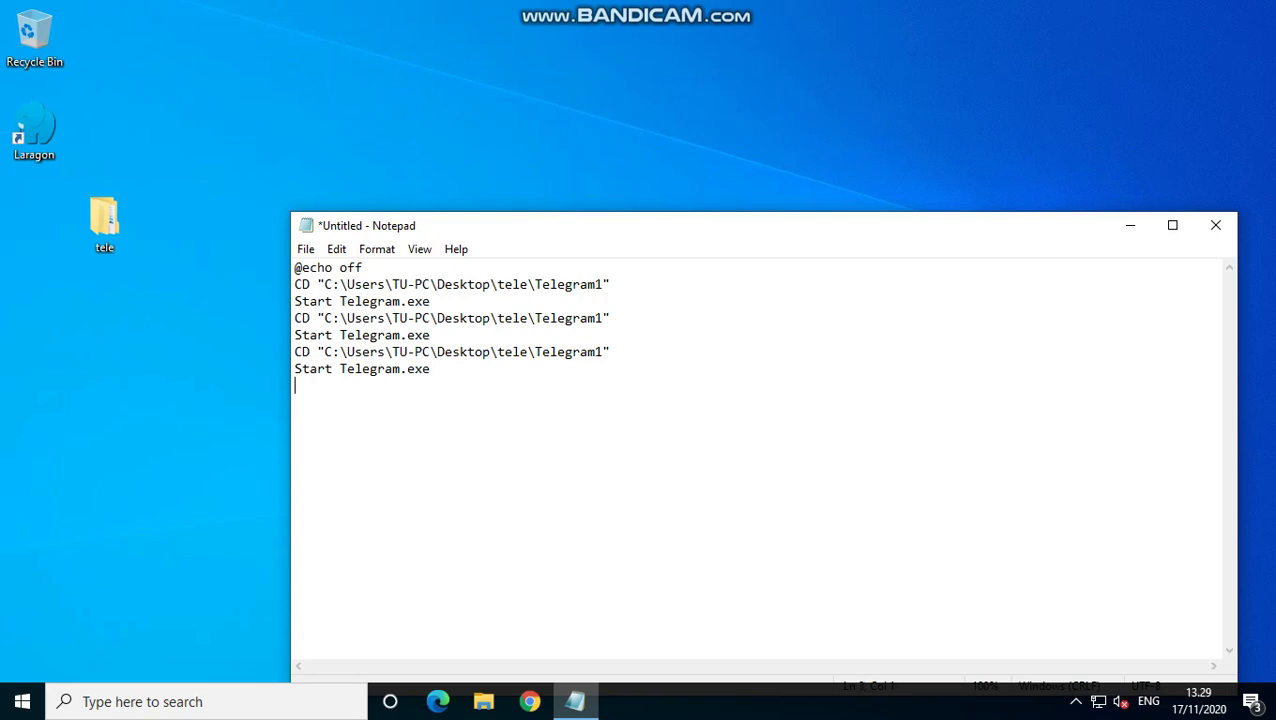
key("ctrl+v")
key("Return")
key("ctrl+v")
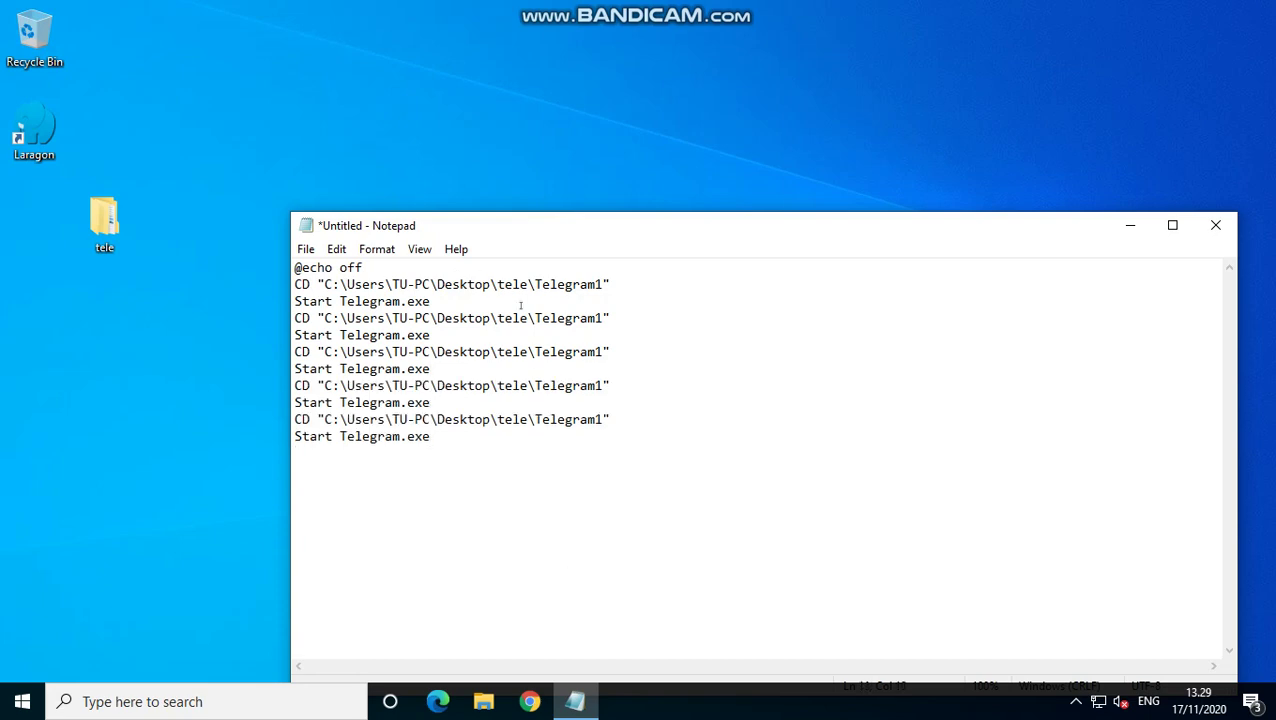
Change the folder names in the four duplicated CD lines to Telegram2, Telegram3, Telegram4 and Telegram5.
left_click_drag(597, 318, 597, 355)
type("2")
type("3")
left_click(598, 385)
type("4")
left_click_drag(600, 419, 596, 419)
Save the script as "tele launcher.bat" in the tele folder and close Notepad.
left_click(306, 249)
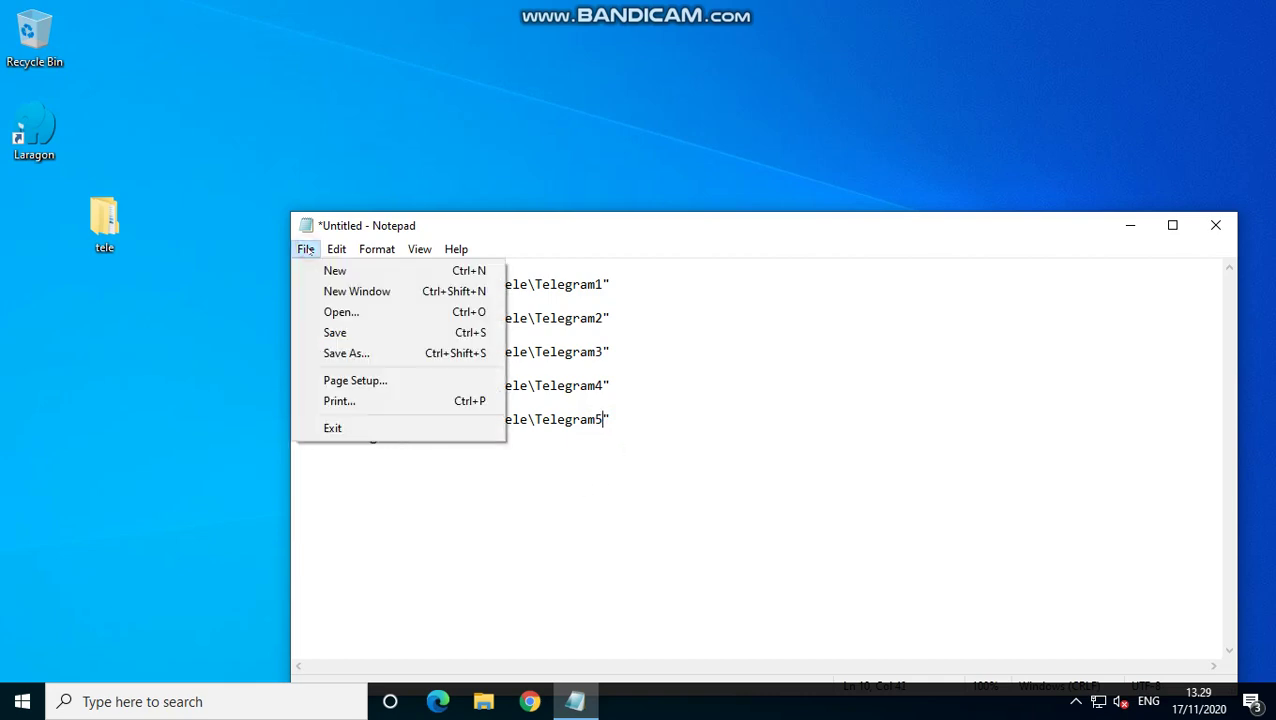
left_click(332, 353)
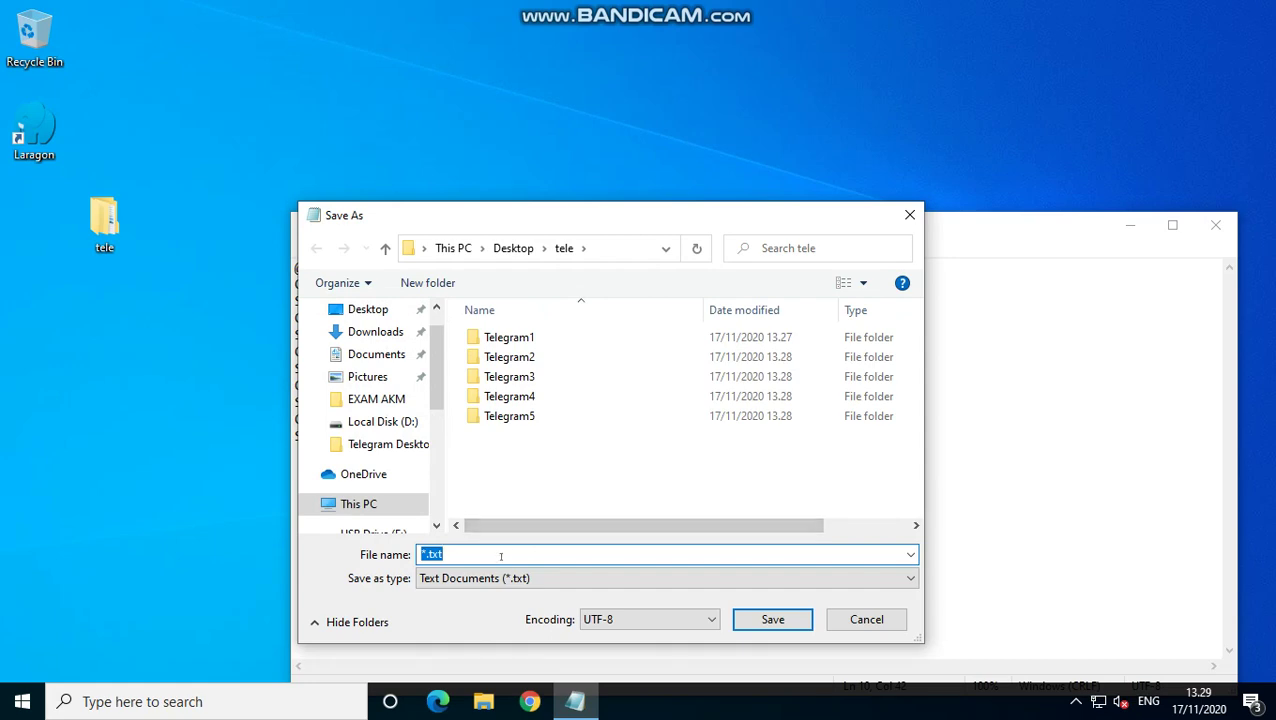
type("tele")
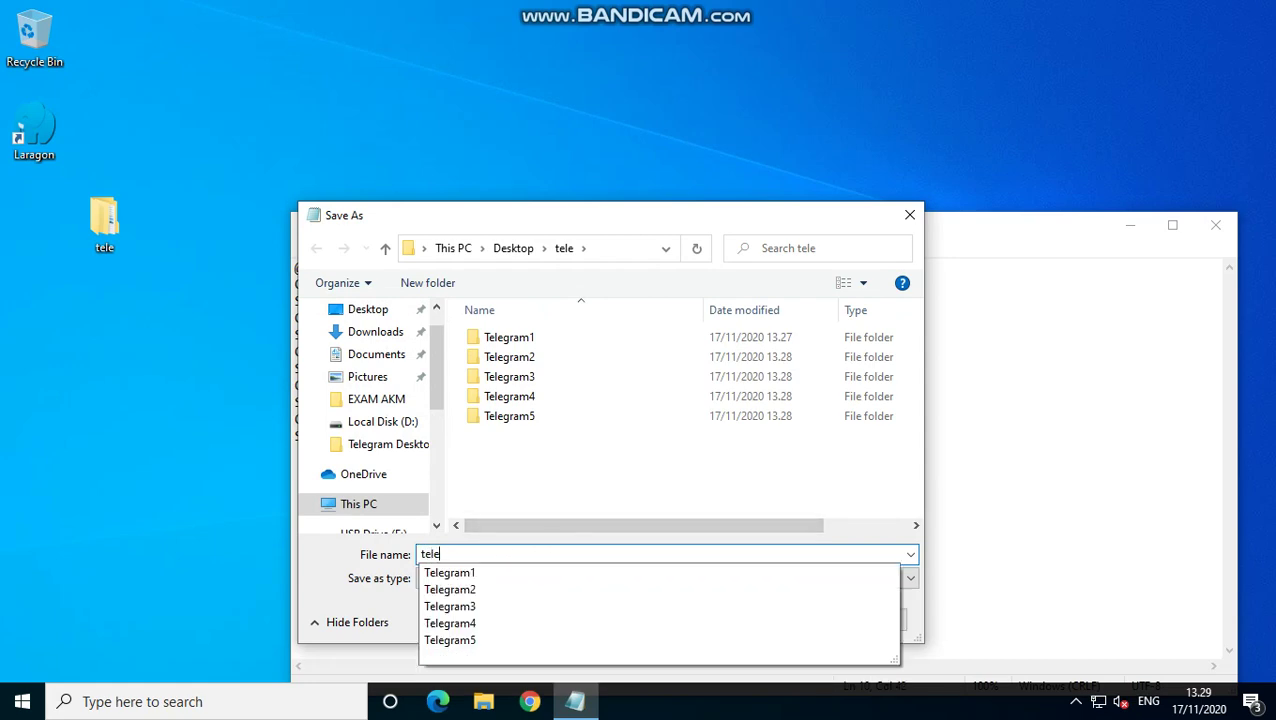
type(" launcher.bat")
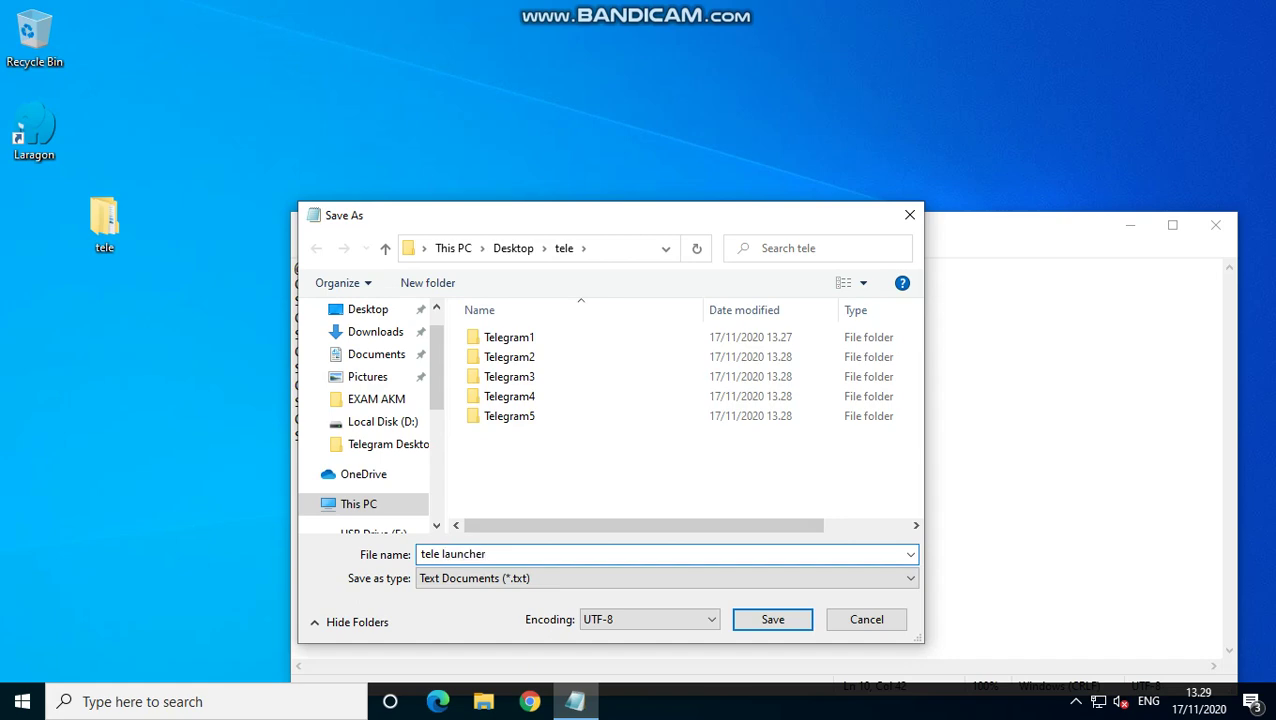
left_click(777, 617)
left_click(1233, 233)
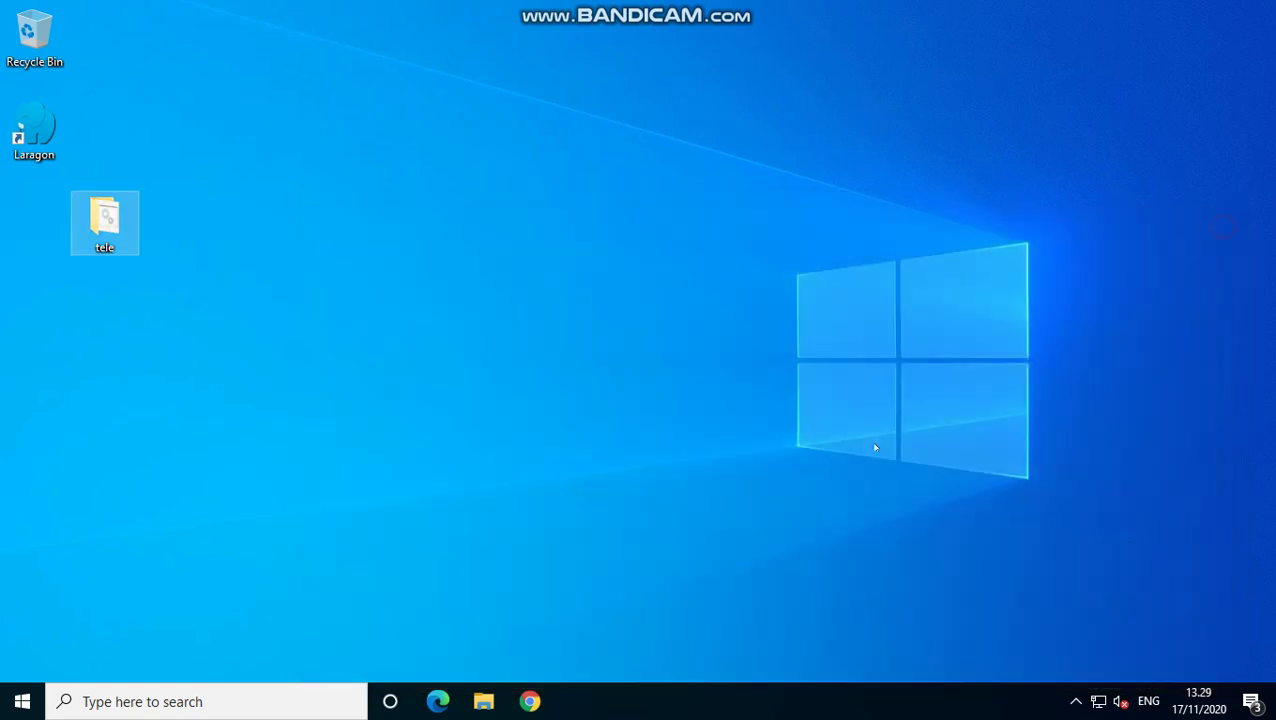
Place the tele folder beneath the Laragon shortcut on the desktop and run its tele launcher batch file, closing the folder window.
left_click_drag(116, 219, 58, 220)
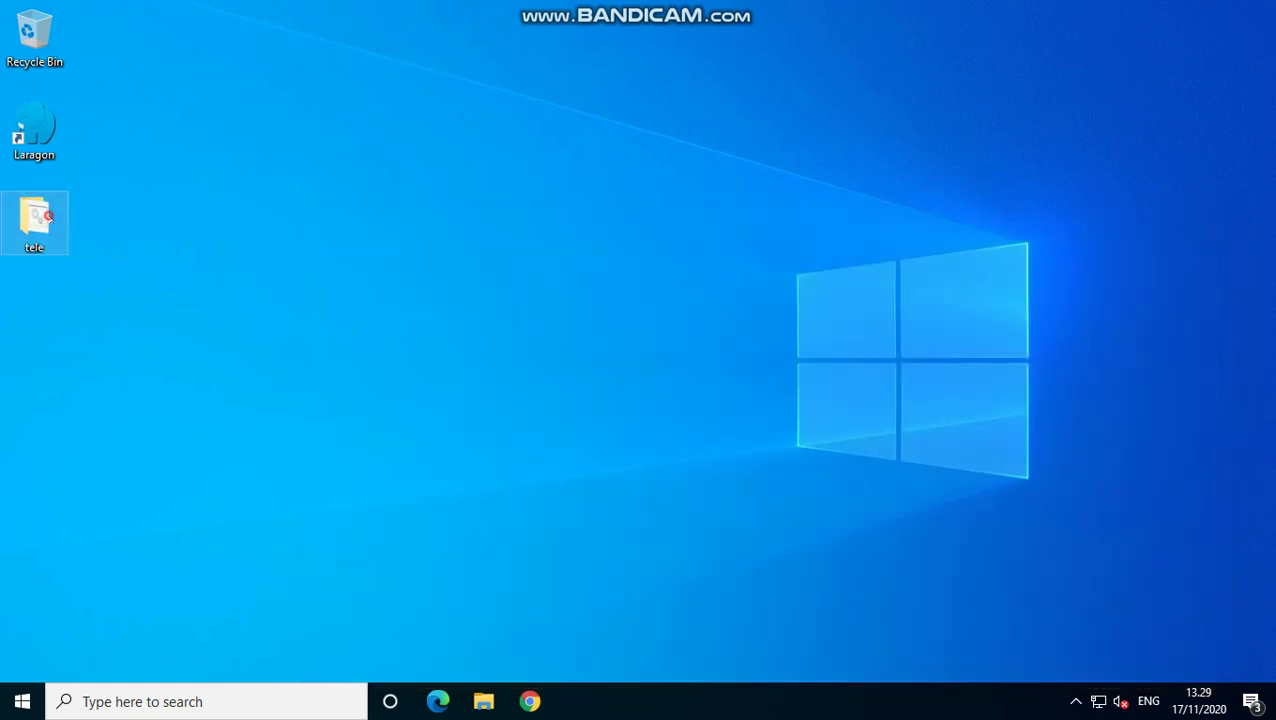
double_click(34, 222)
left_click(541, 317)
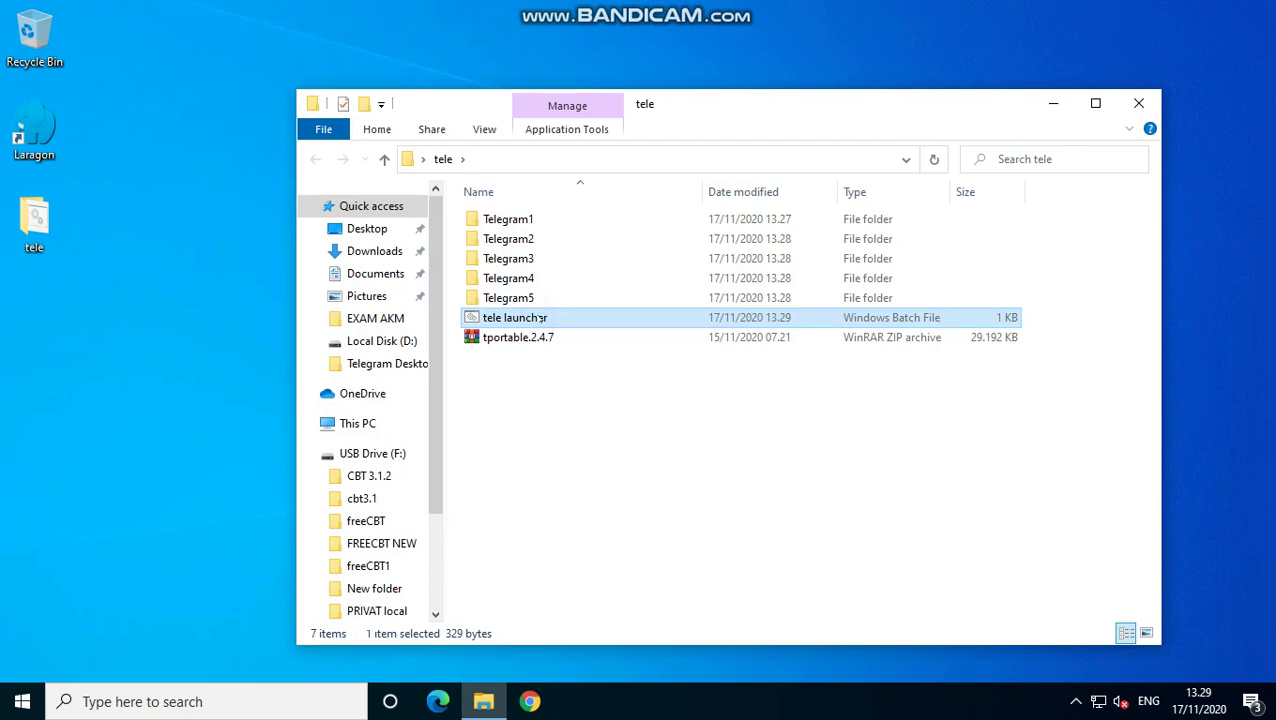
right_click(541, 317)
left_click(621, 242)
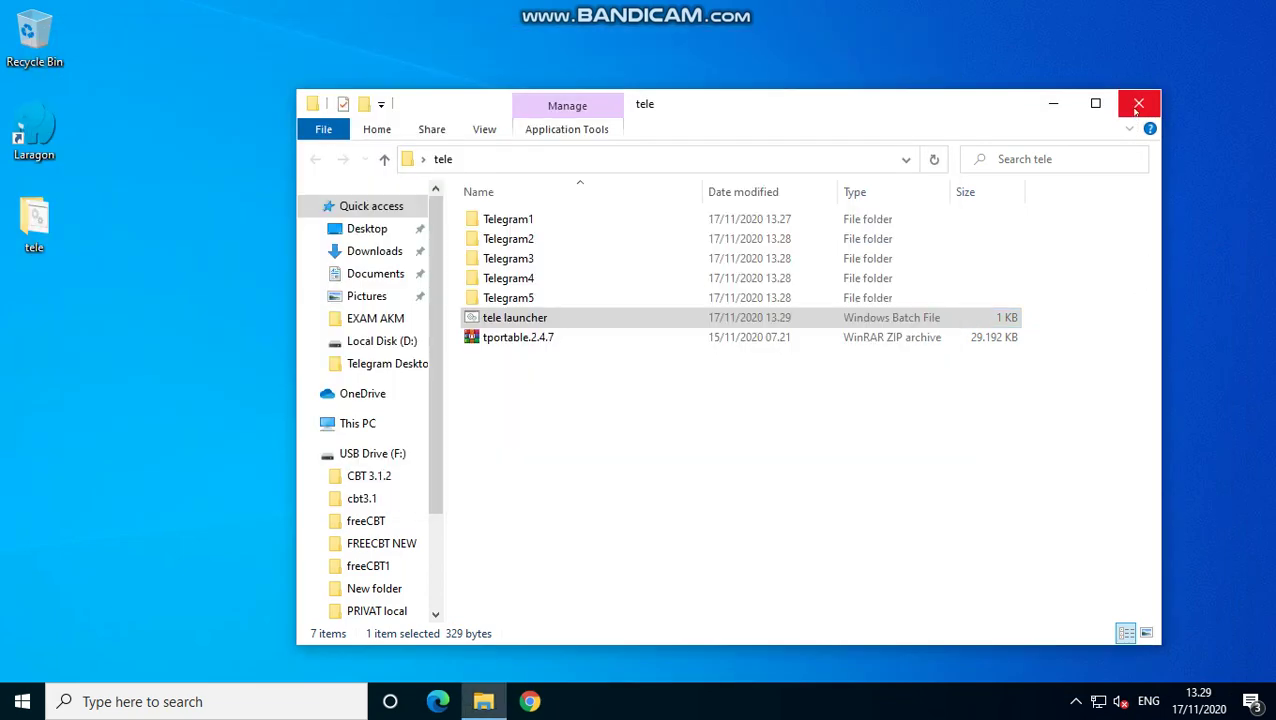
left_click(1137, 104)
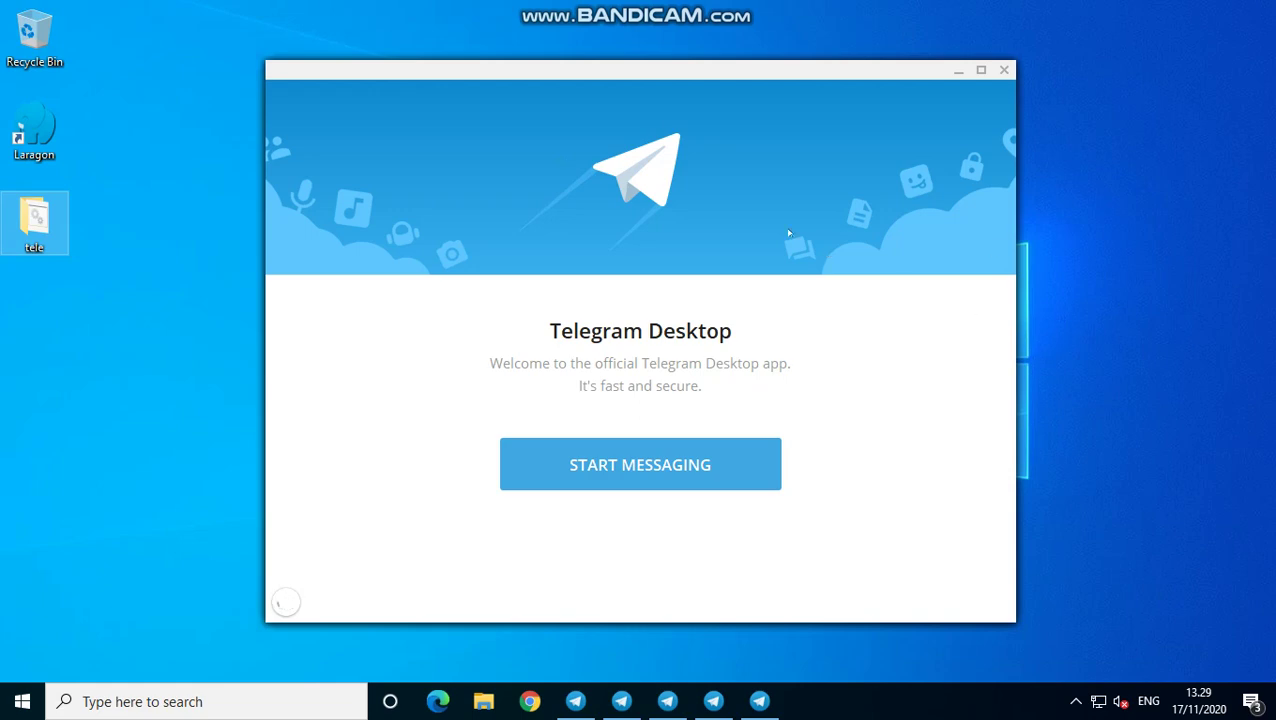
Spread the five stacked Telegram Desktop windows into a diagonal cascade across the desktop so each one shows.
left_click(575, 701)
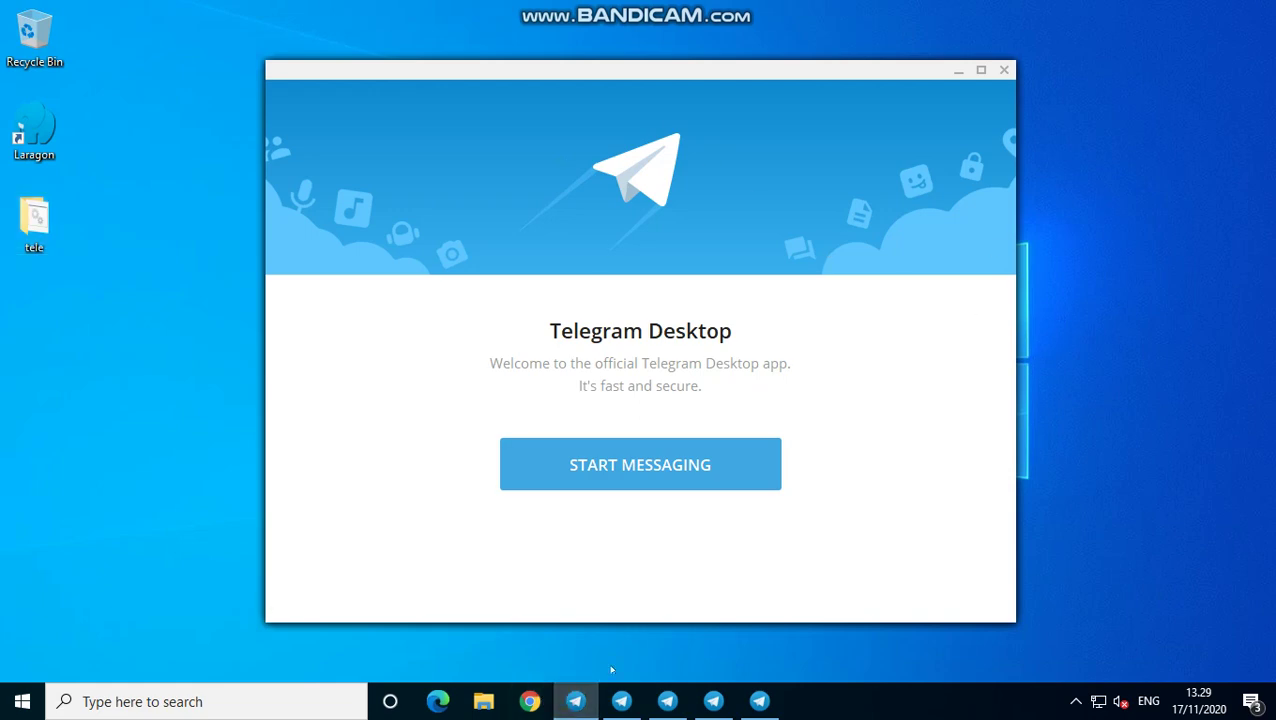
left_click_drag(518, 58, 270, 5)
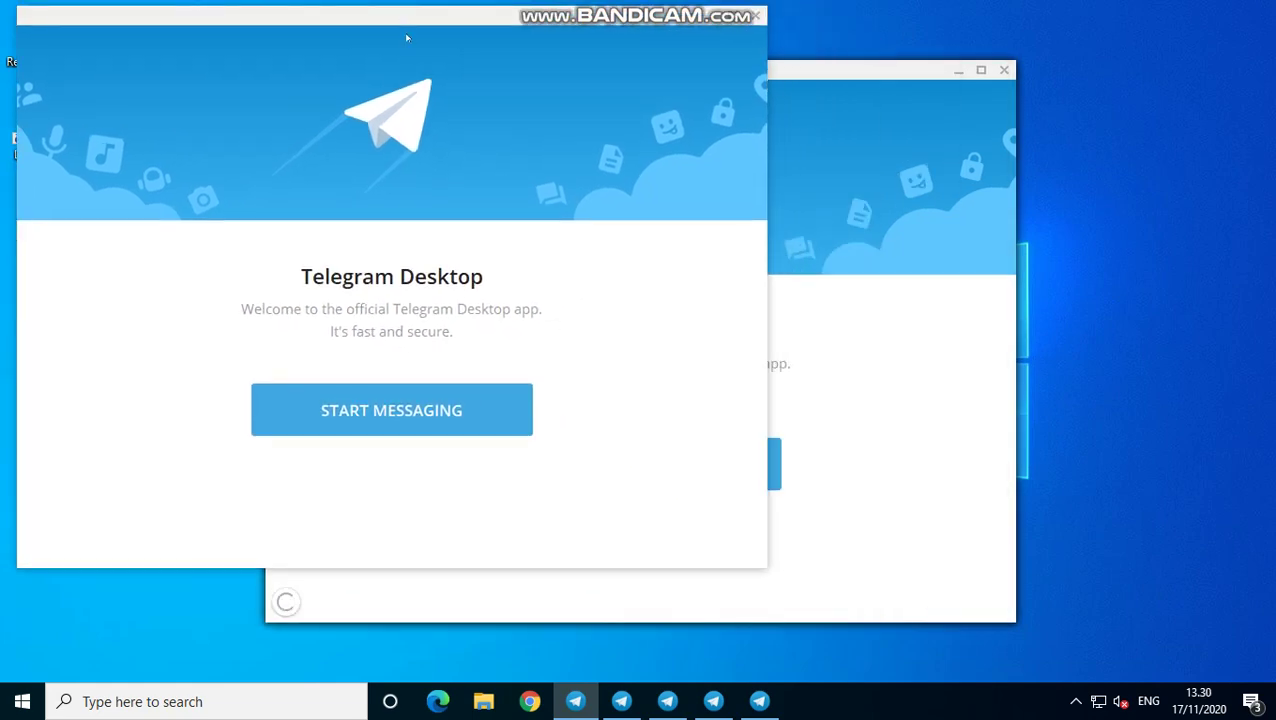
left_click(790, 212)
left_click_drag(766, 71, 579, 47)
left_click(680, 710)
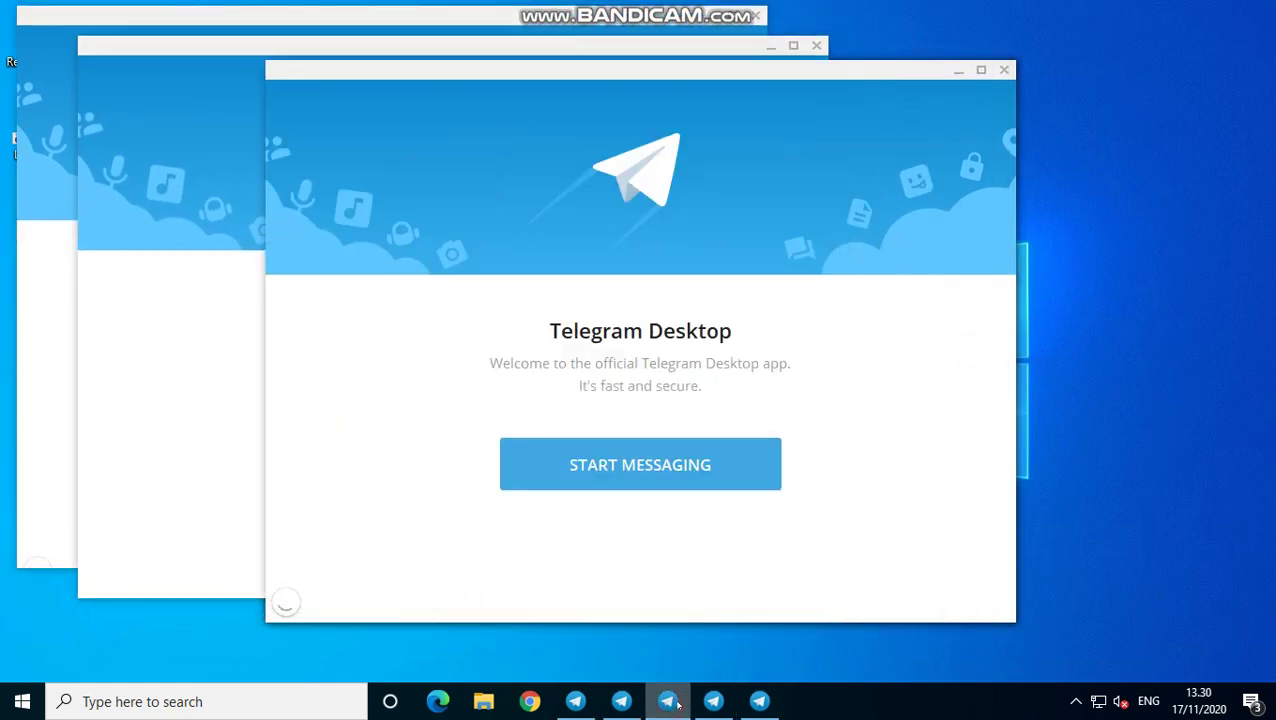
left_click_drag(749, 71, 790, 98)
left_click(729, 692)
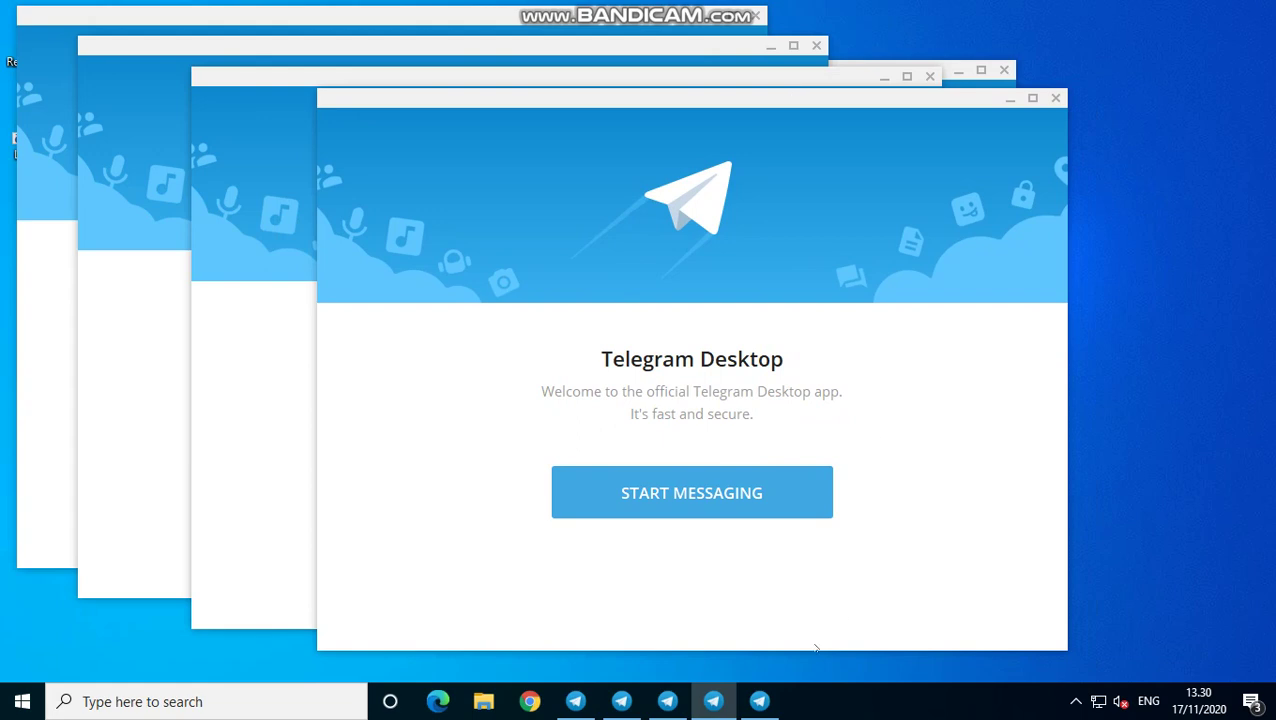
left_click_drag(667, 75, 860, 134)
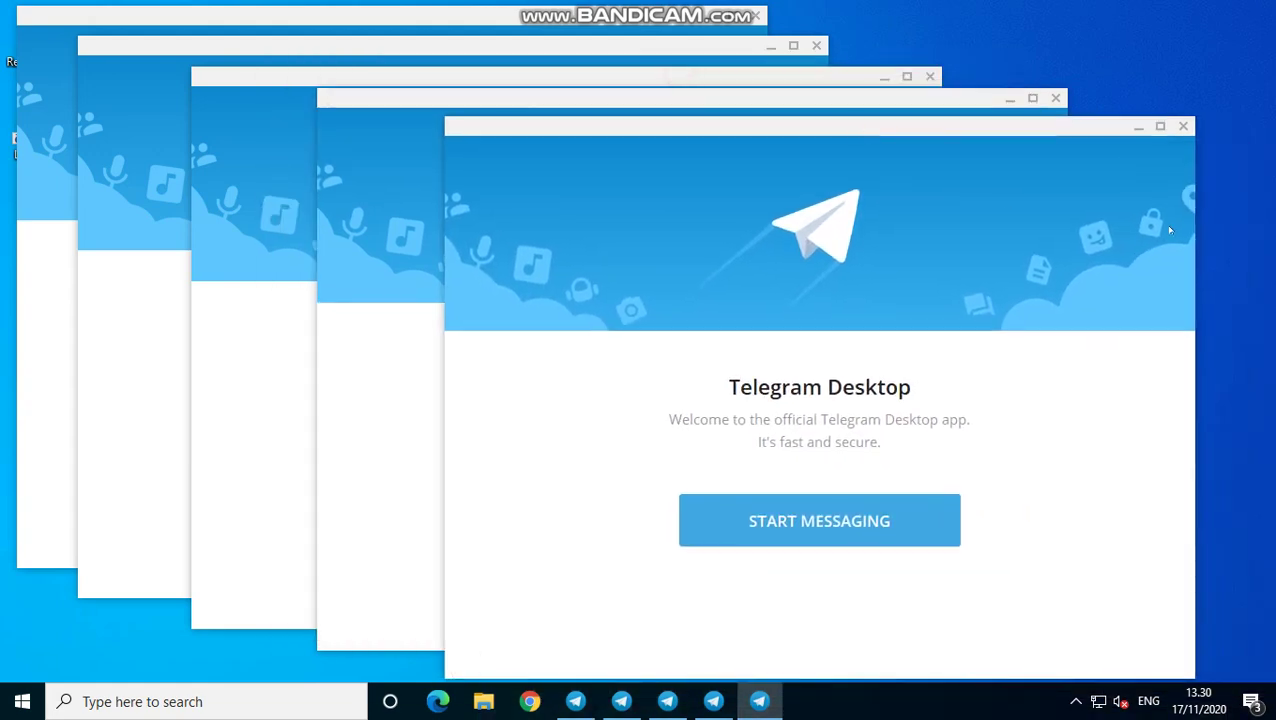
Close all five Telegram Desktop windows, from the frontmost to the rearmost.
left_click(1183, 126)
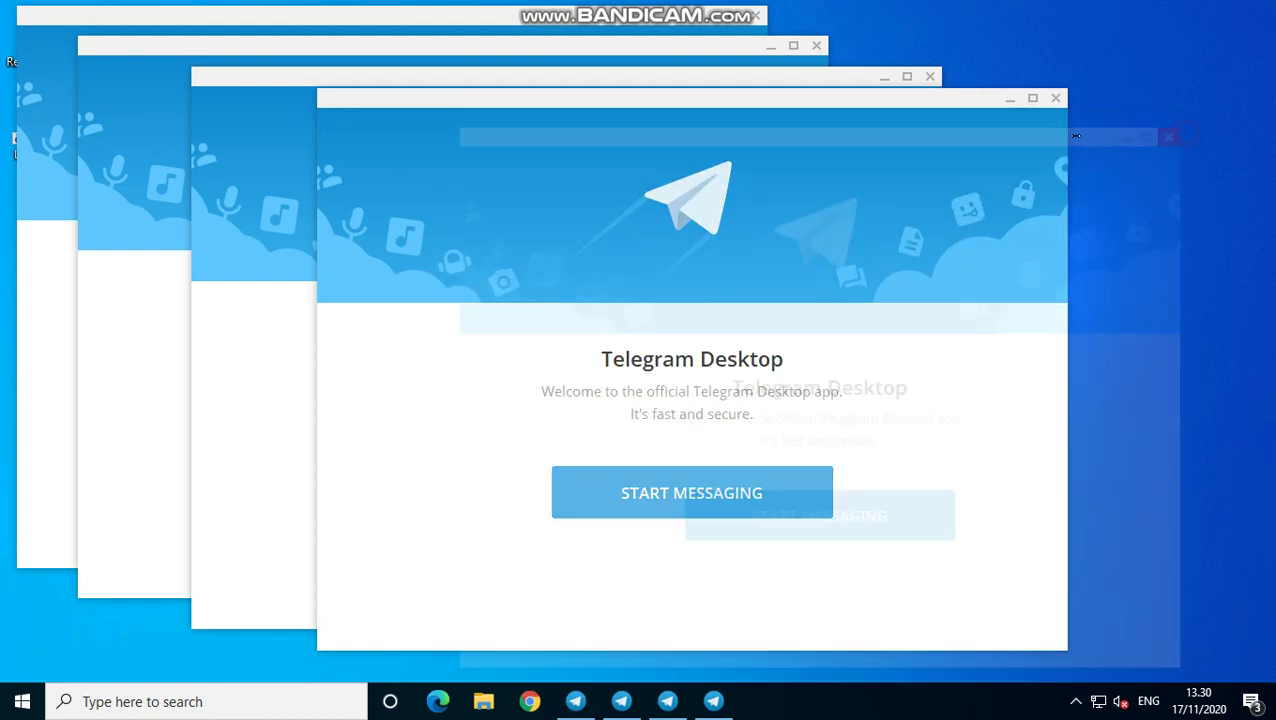
left_click(1054, 97)
left_click(930, 76)
left_click(816, 45)
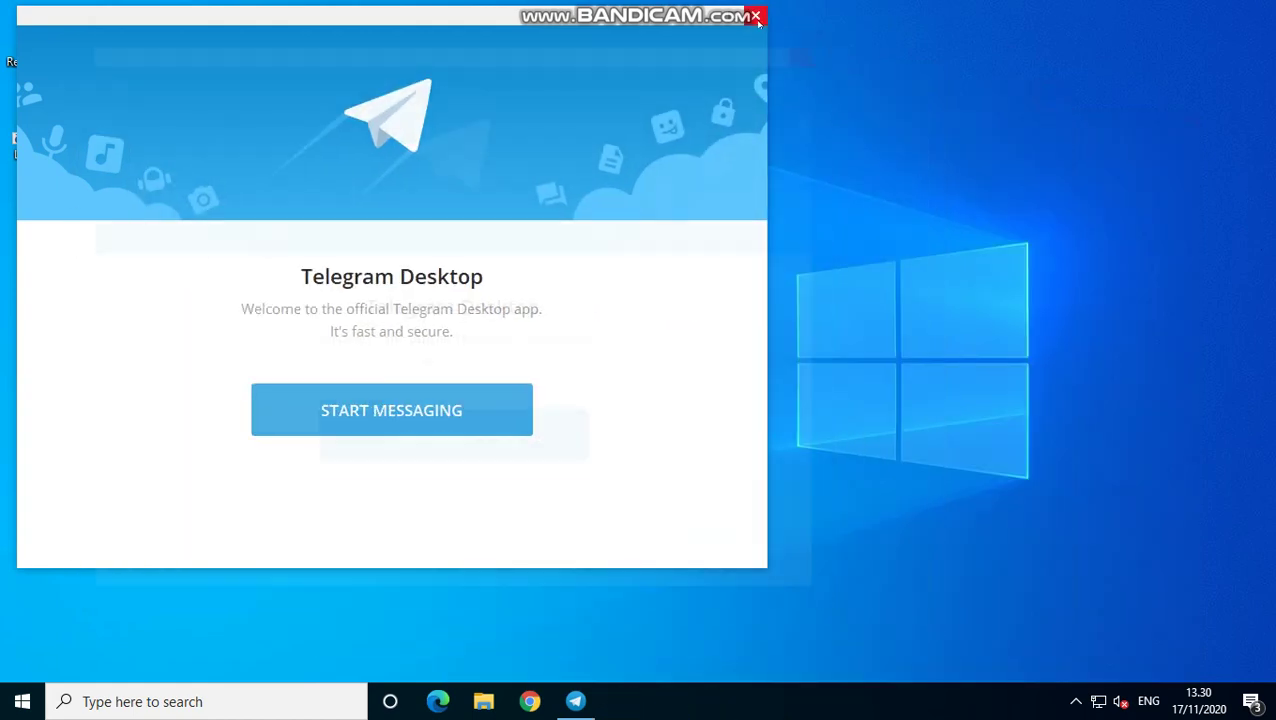
left_click(756, 15)
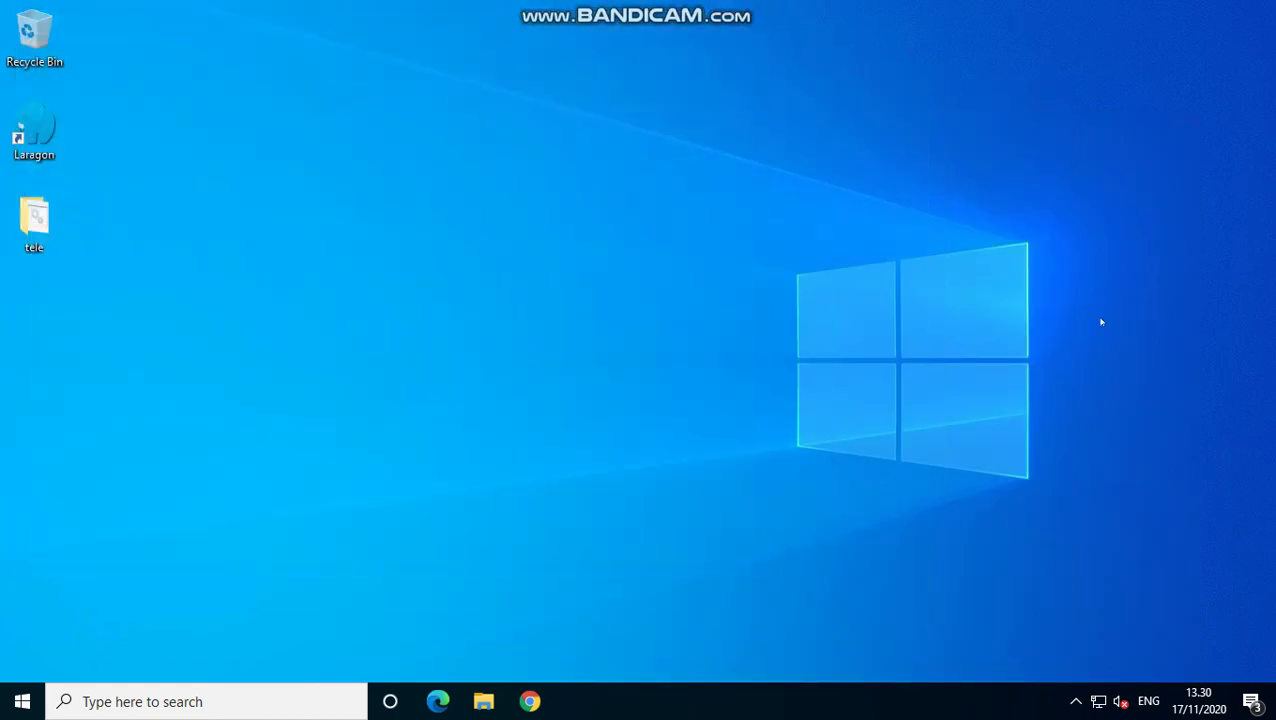
left_click(1076, 701)
left_click(1038, 626)
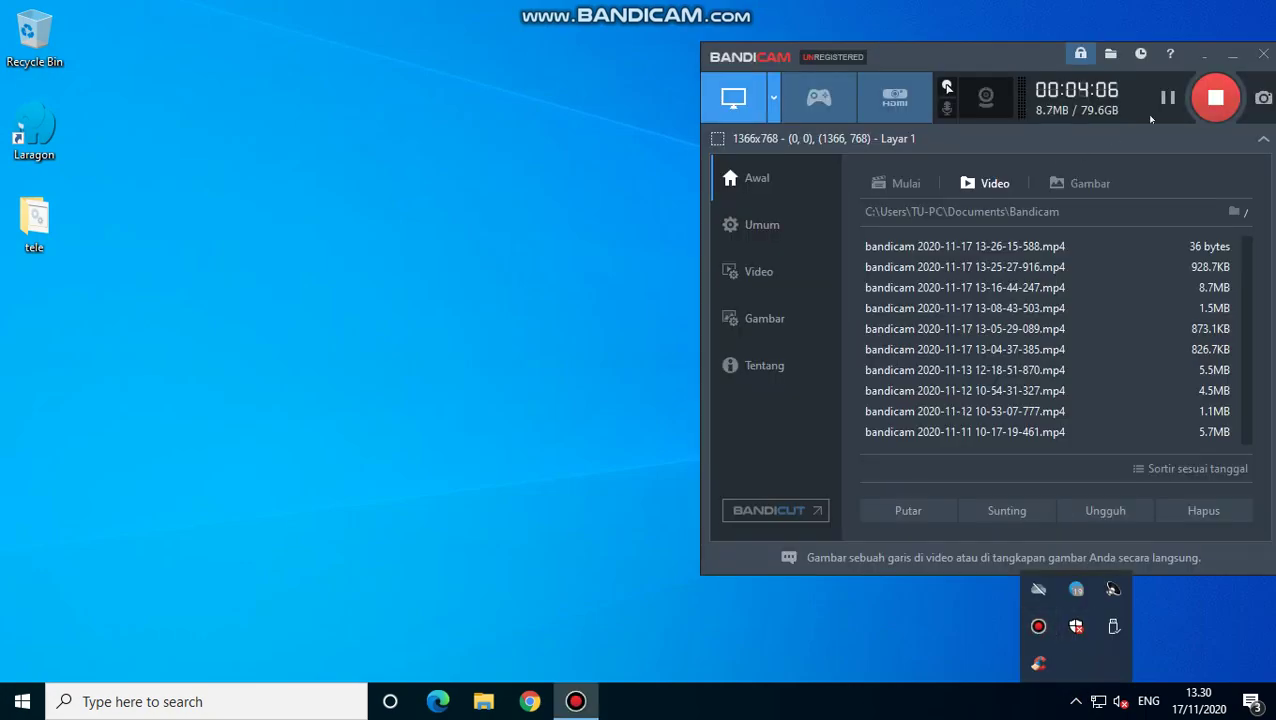